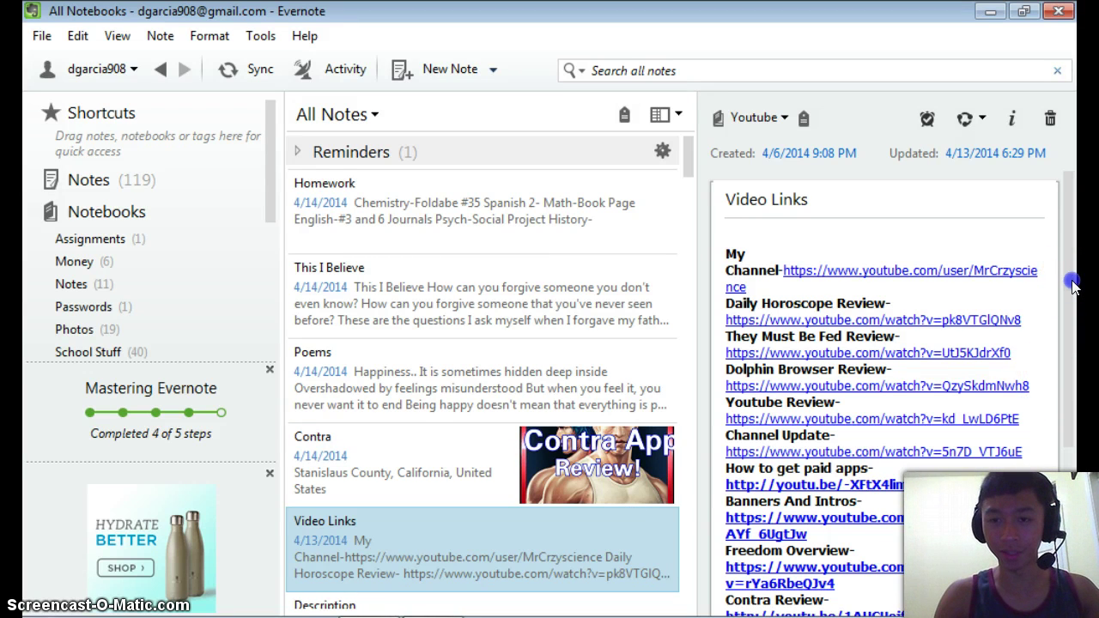
pyautogui.moveTo(1065, 258); pyautogui.dragTo(1057, 205)
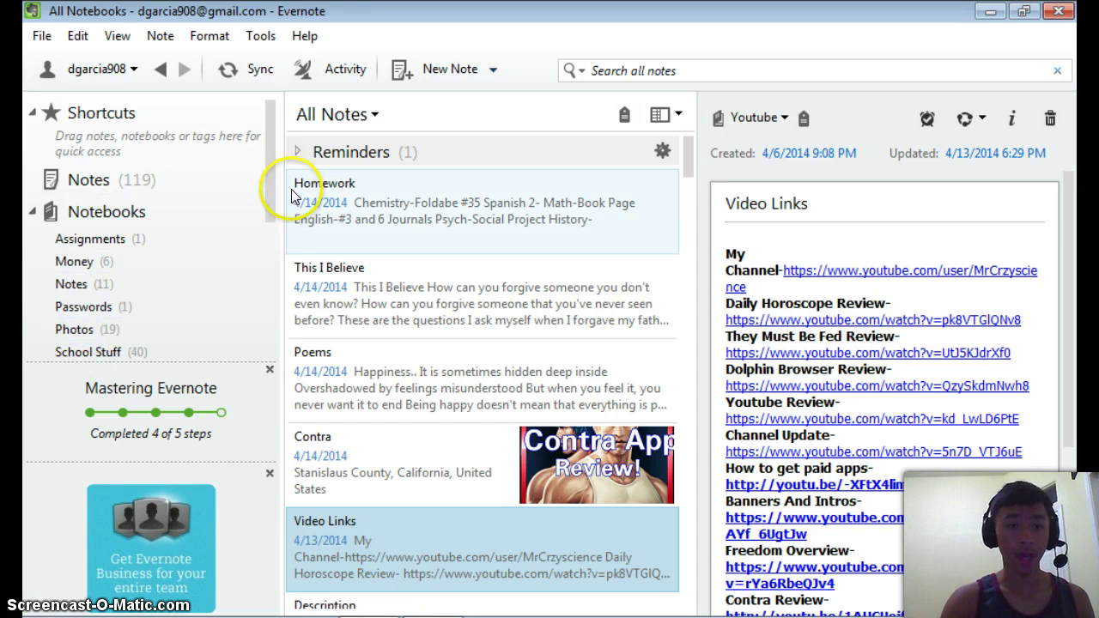
pyautogui.moveTo(268, 171)
pyautogui.mouseDown()
pyautogui.moveTo(252, 260)
pyautogui.moveTo(271, 169)
pyautogui.mouseUp()
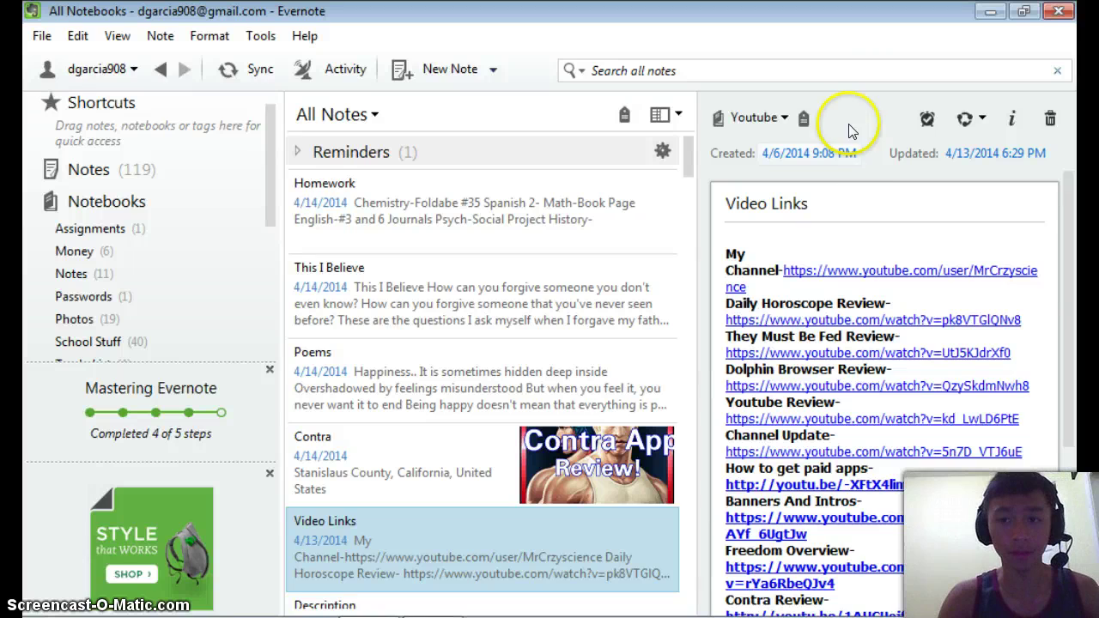
pyautogui.click(1075, 232)
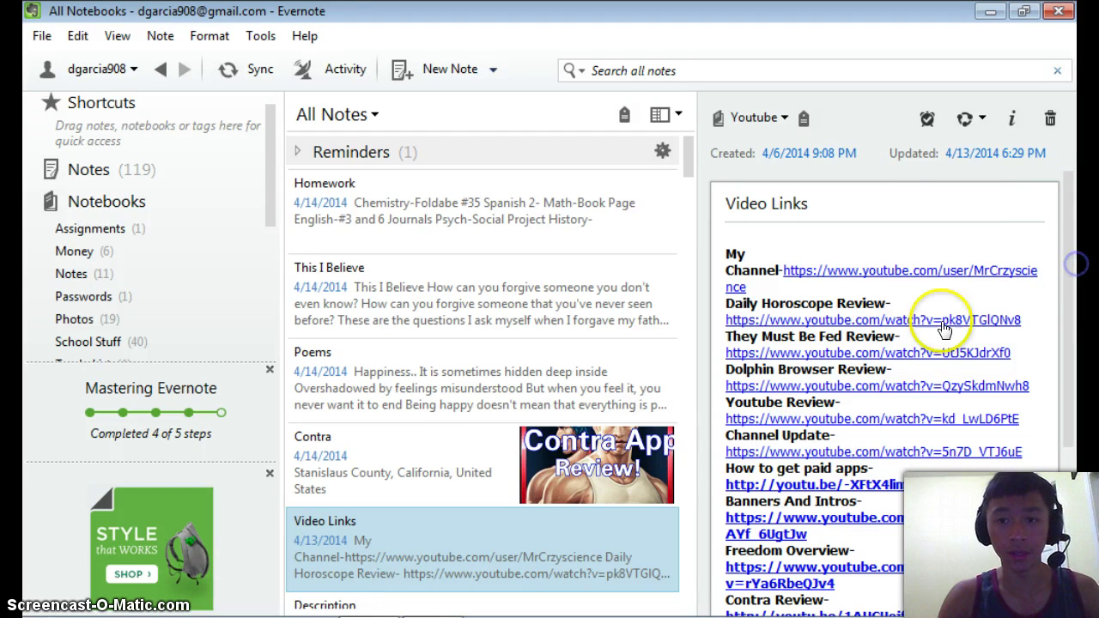
pyautogui.moveTo(427, 605)
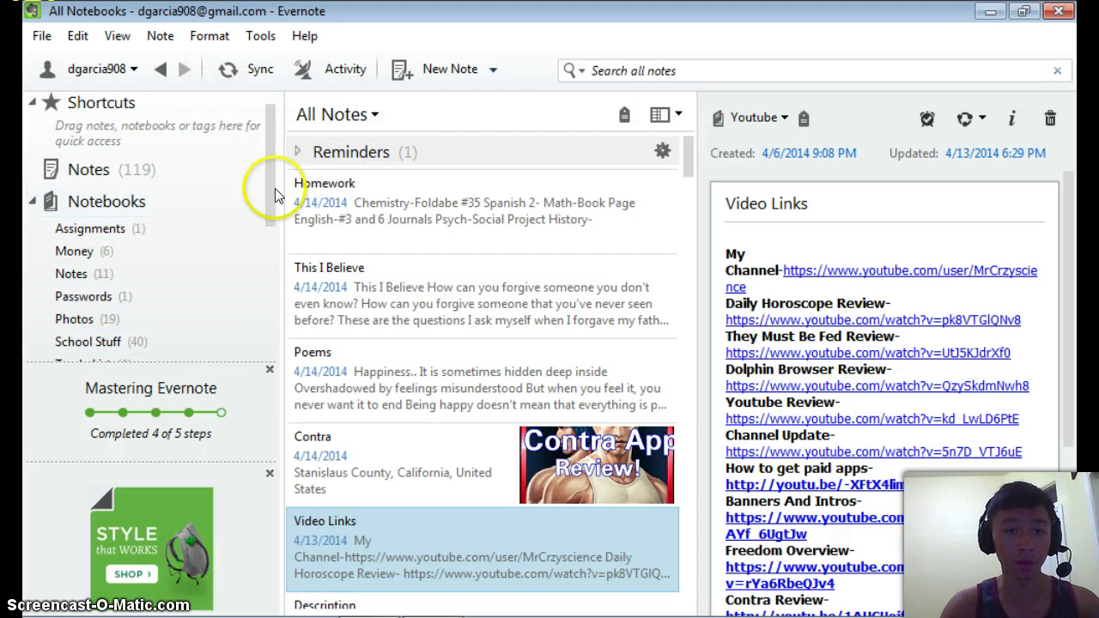
pyautogui.moveTo(269, 182); pyautogui.dragTo(277, 124)
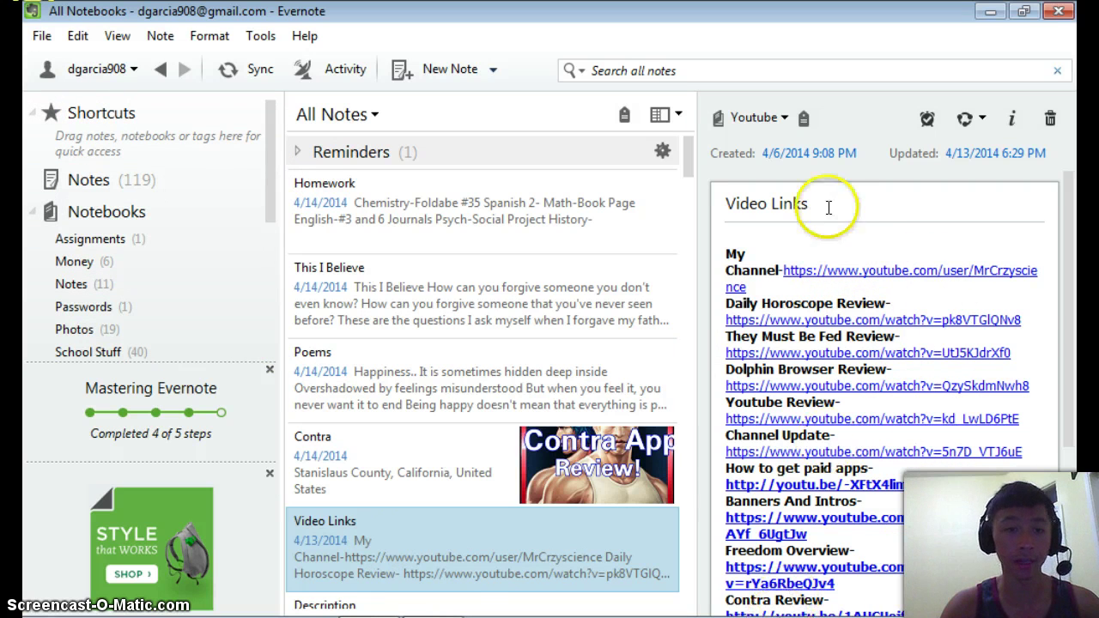
pyautogui.click(123, 69)
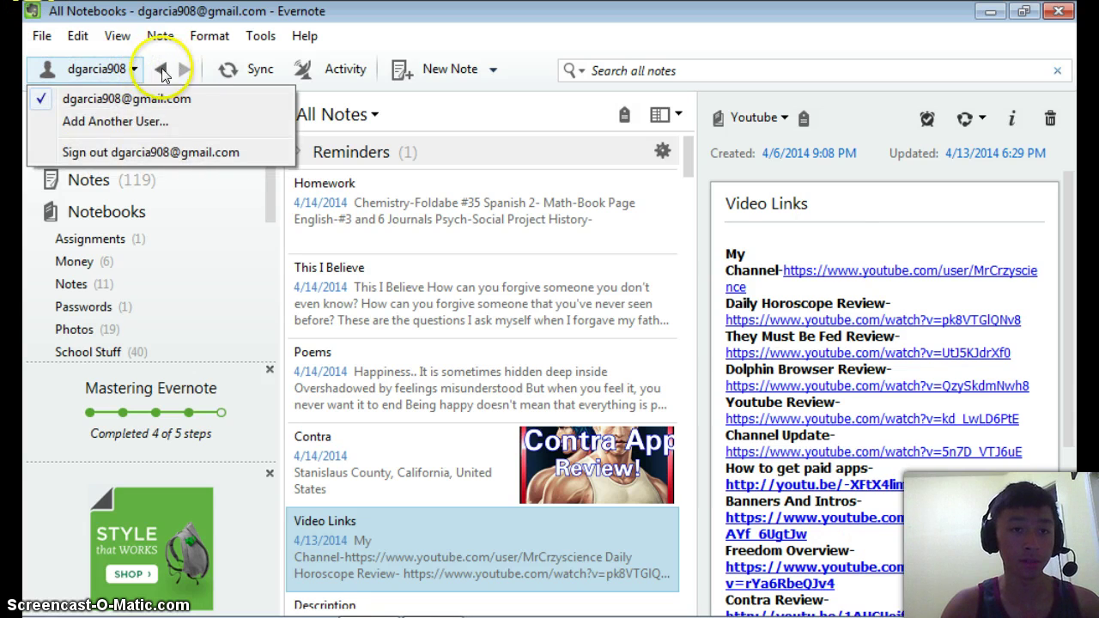
pyautogui.click(412, 7)
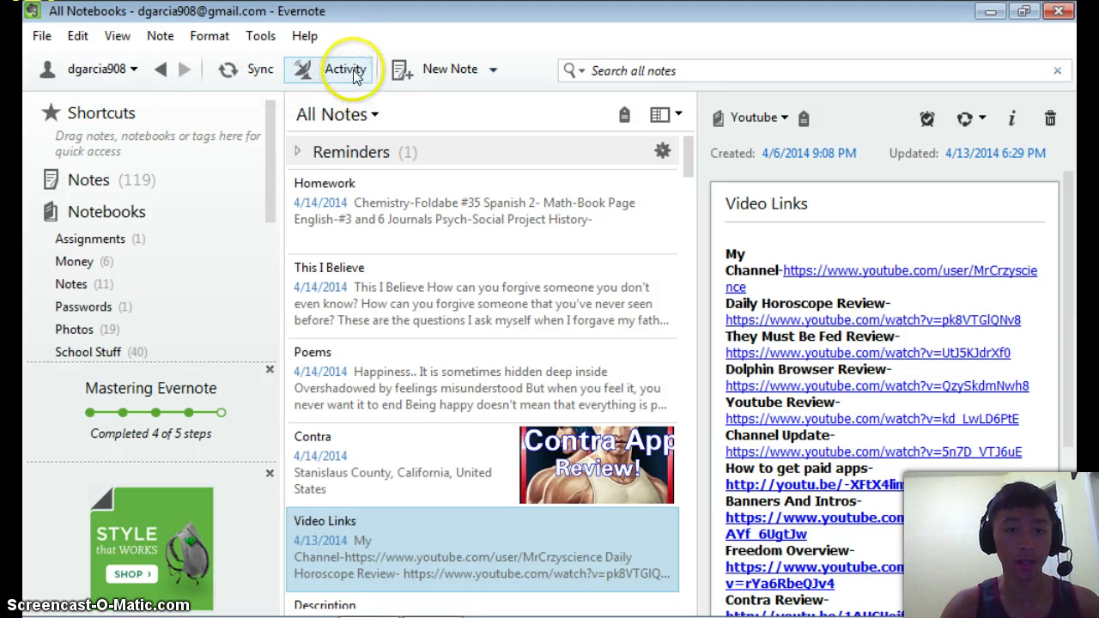
pyautogui.click(493, 71)
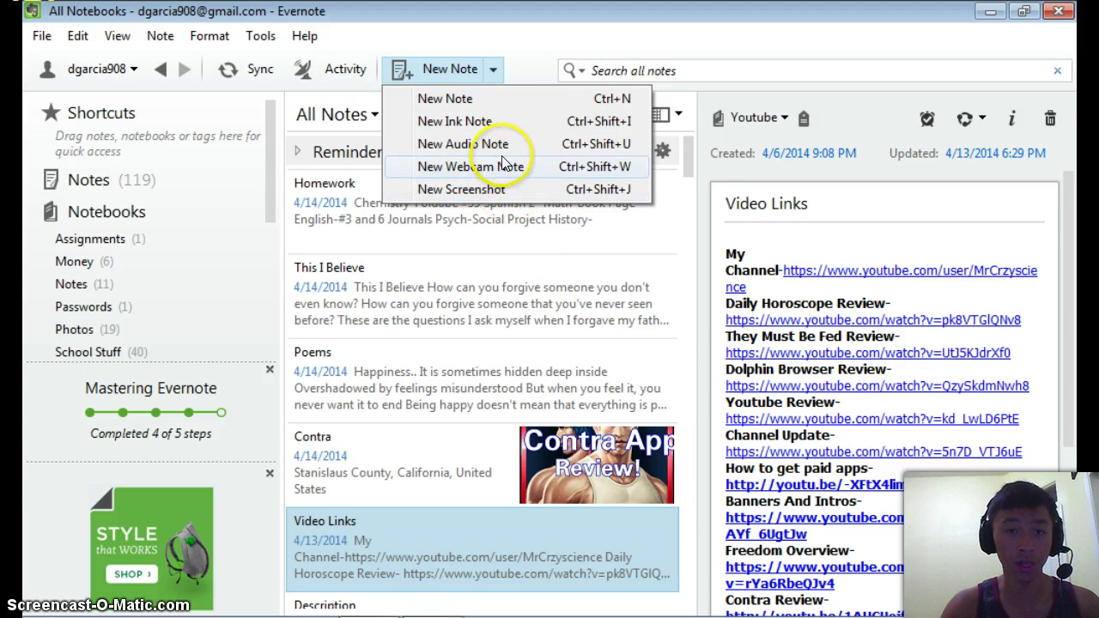
pyautogui.click(493, 70)
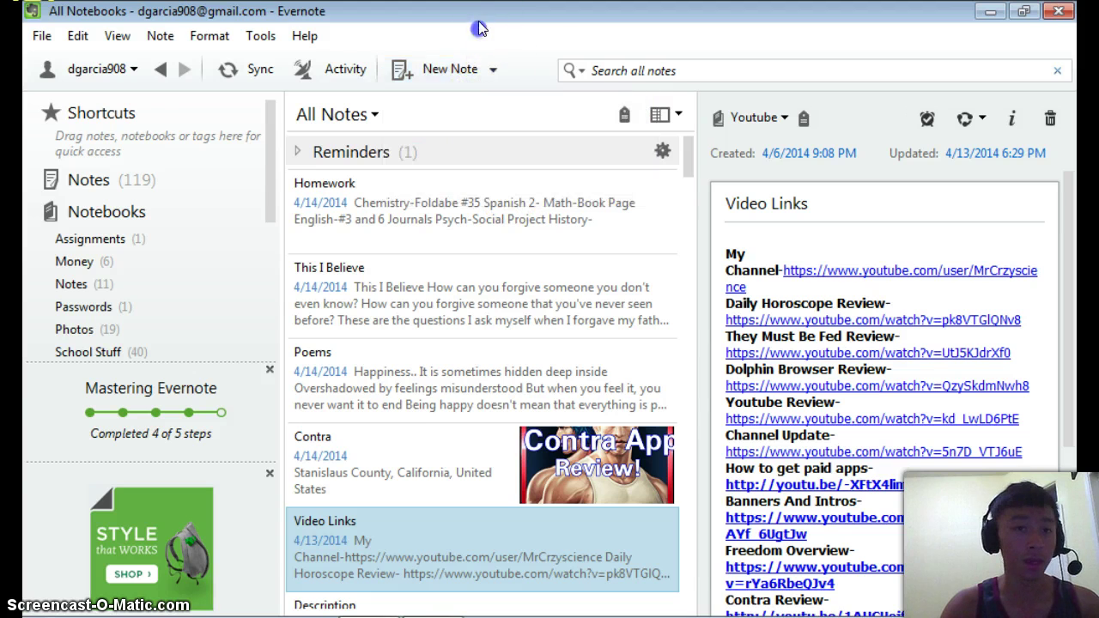
pyautogui.click(40, 37)
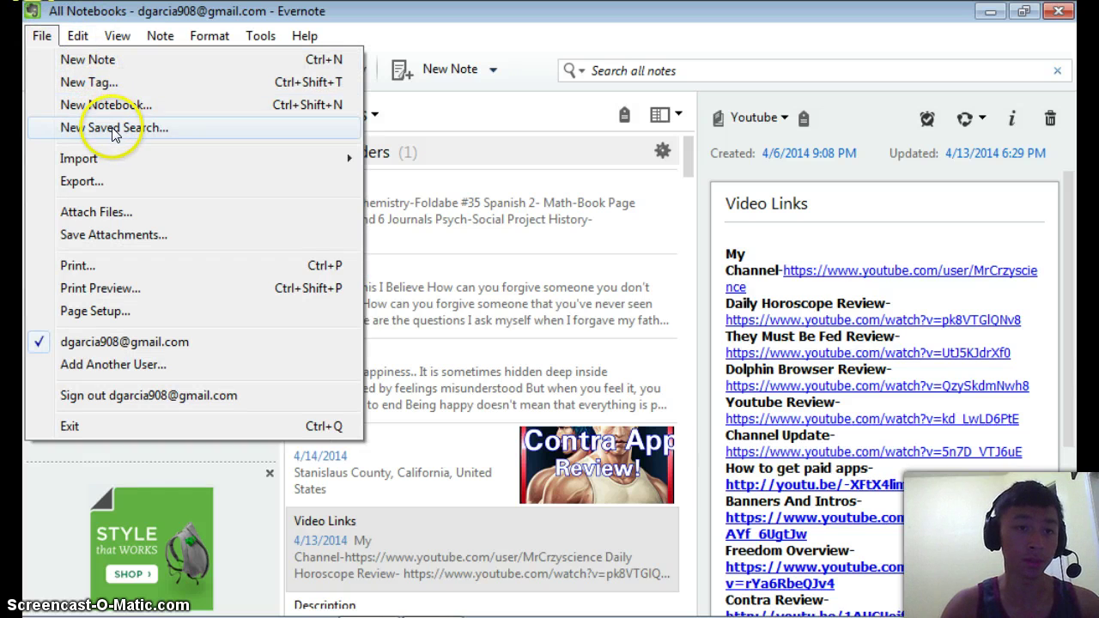
pyautogui.moveTo(77, 33)
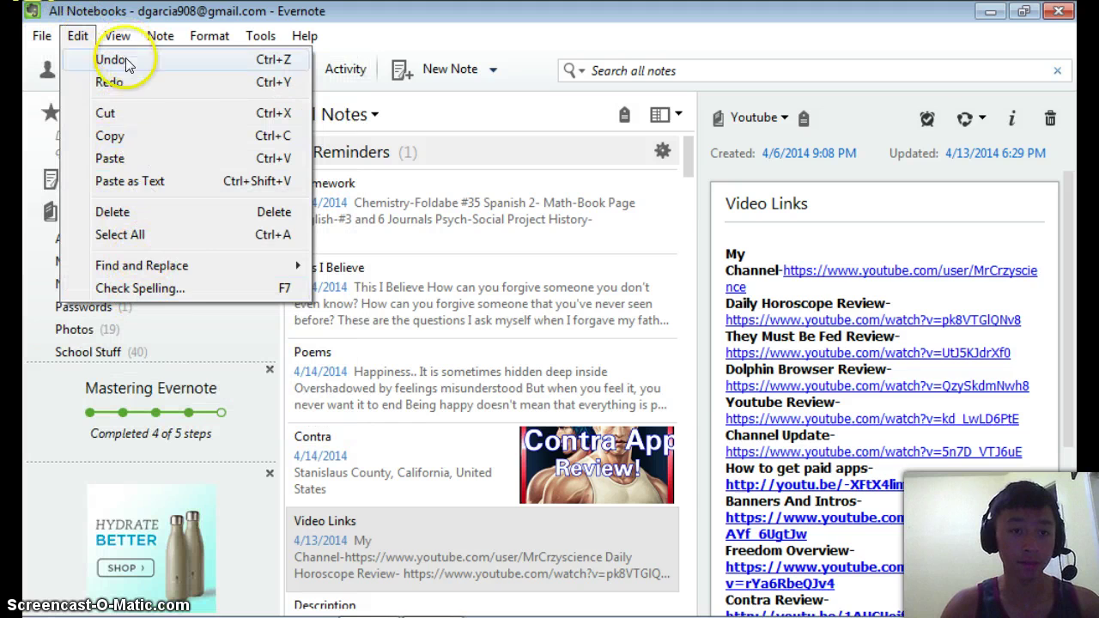
pyautogui.moveTo(129, 40)
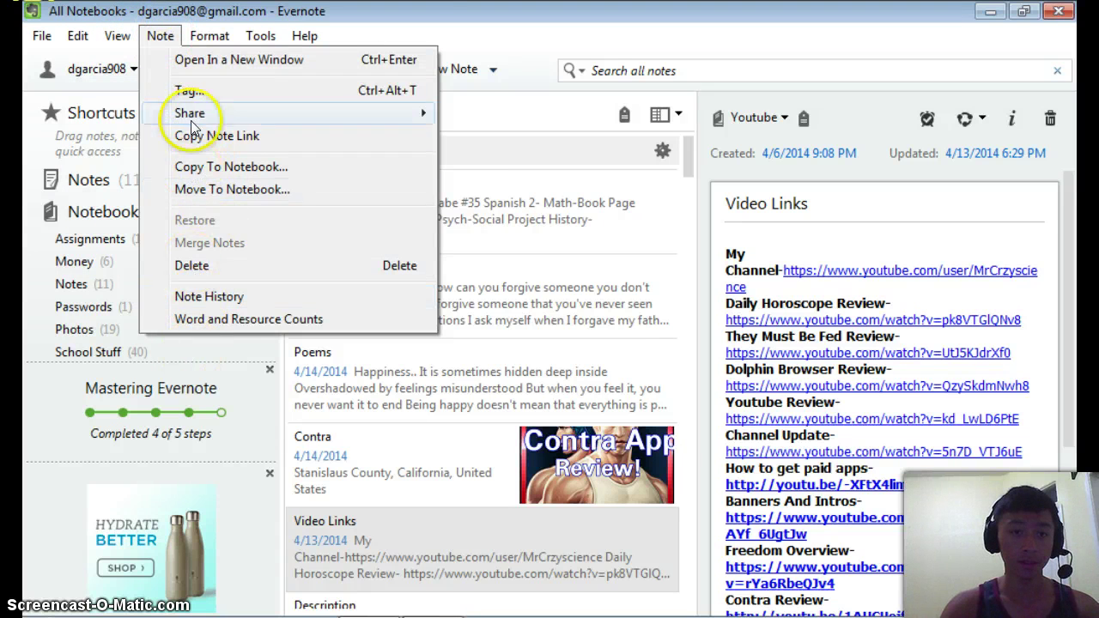
pyautogui.moveTo(199, 35)
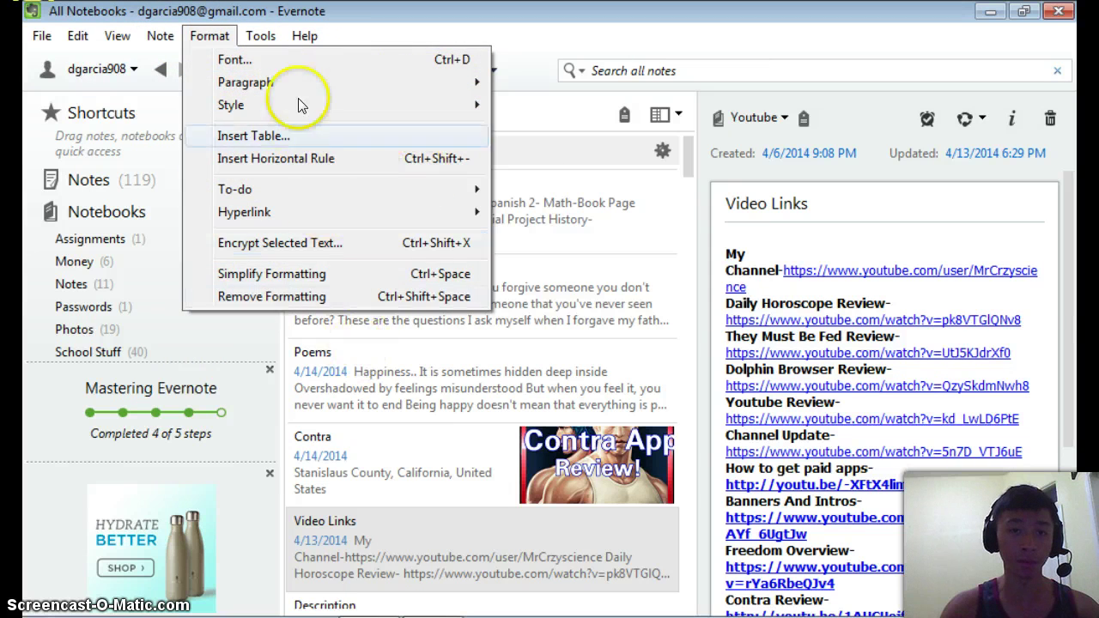
pyautogui.moveTo(260, 38)
pyautogui.moveTo(305, 36)
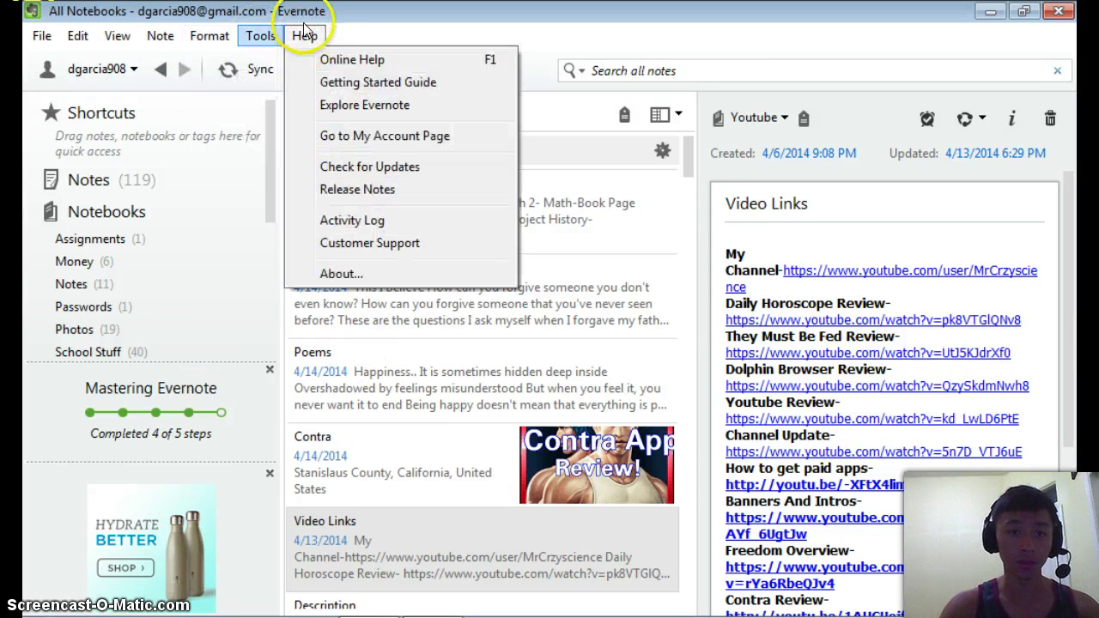
pyautogui.press('Escape')
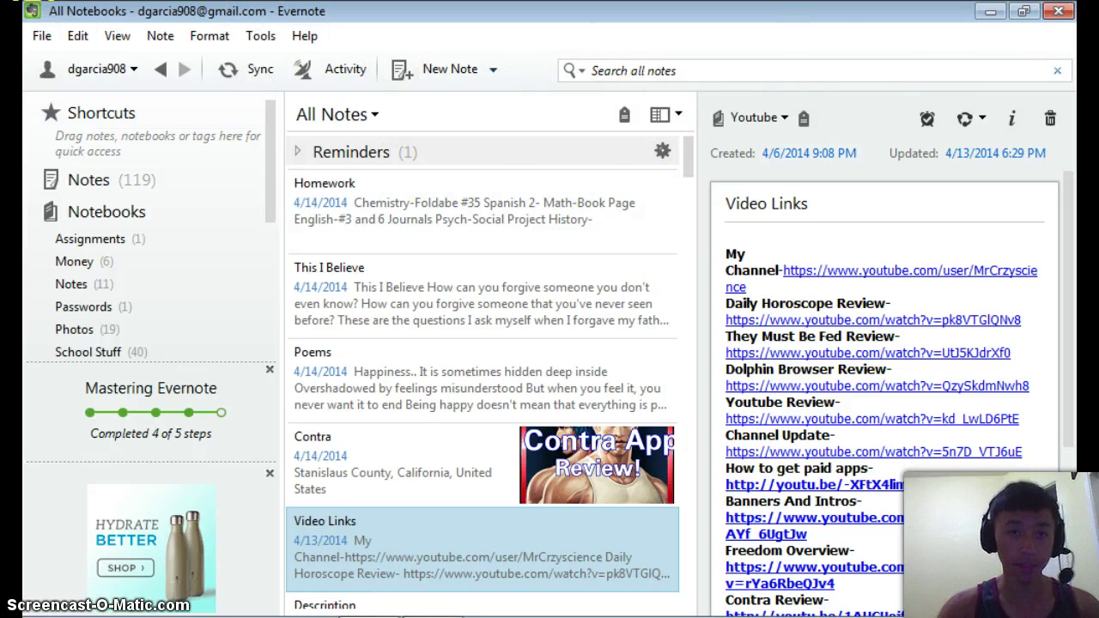
# Go through the Assignments notebook to the Money notebook and its 'People who owe me money!!!!!!' note.
pyautogui.moveTo(269, 140); pyautogui.dragTo(262, 194)
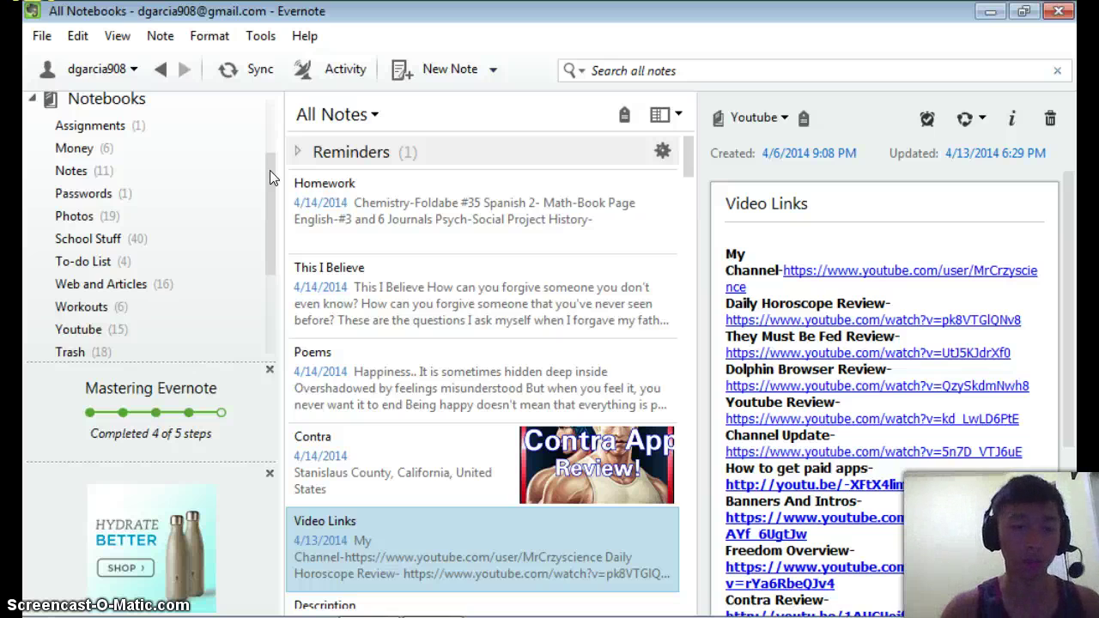
pyautogui.moveTo(270, 170); pyautogui.dragTo(269, 183)
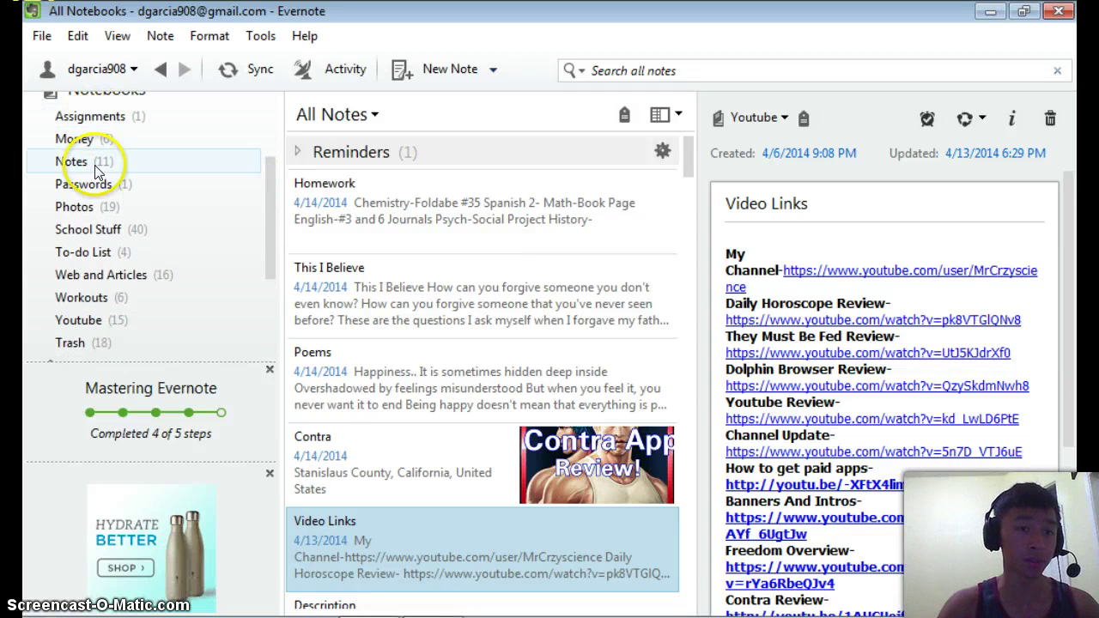
pyautogui.click(157, 118)
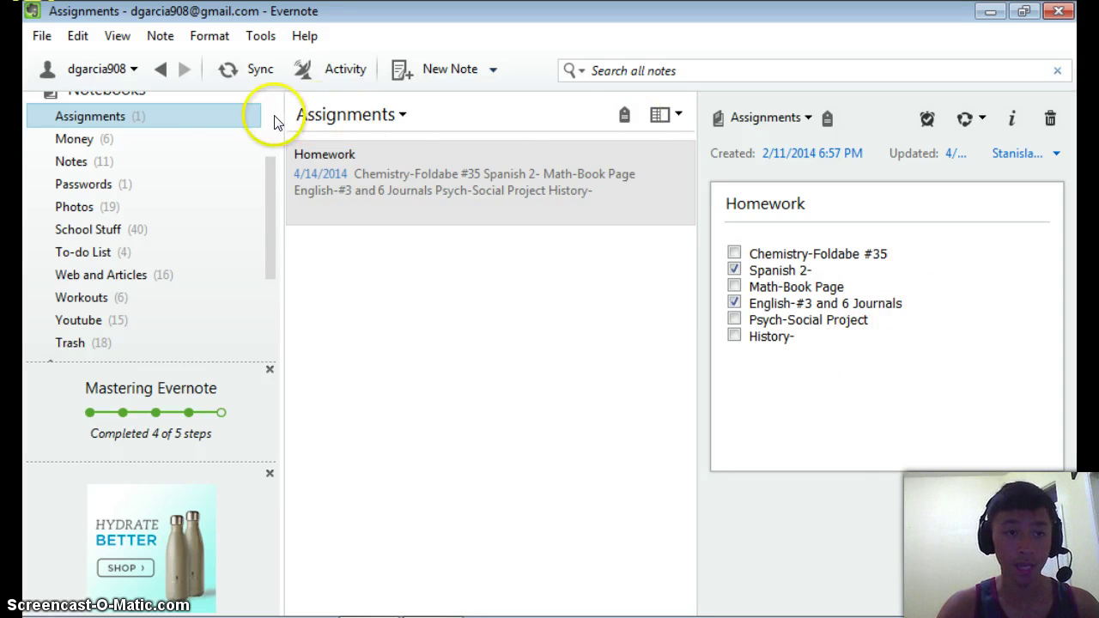
pyautogui.click(82, 141)
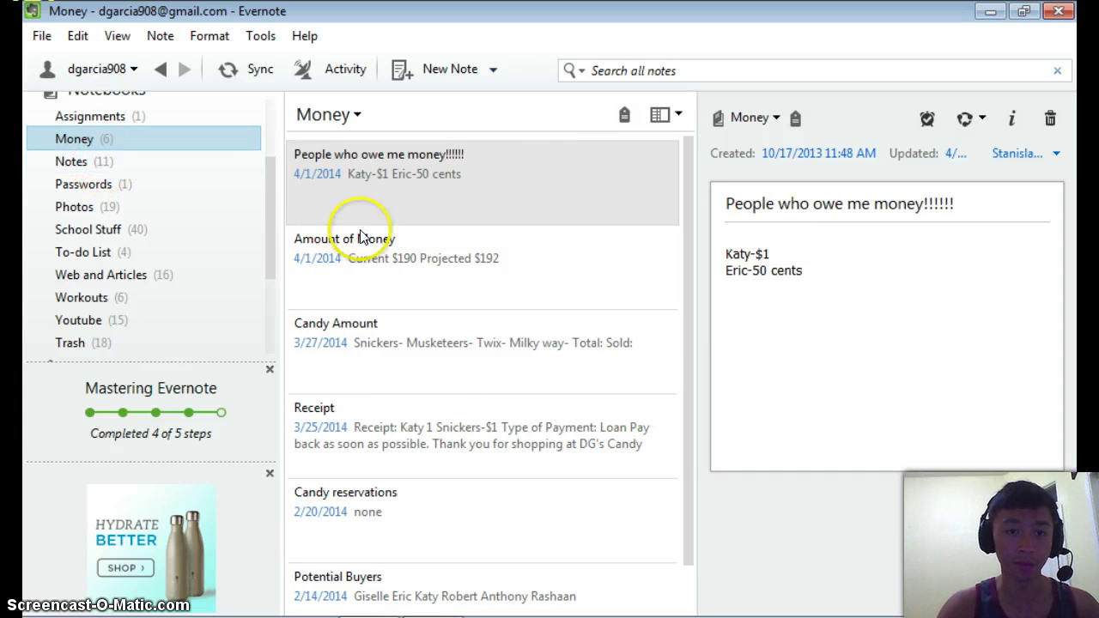
# Open the Notes notebook to show its eleven notes, starting with 'Chemistry Notes Ch 17.1'.
pyautogui.click(103, 168)
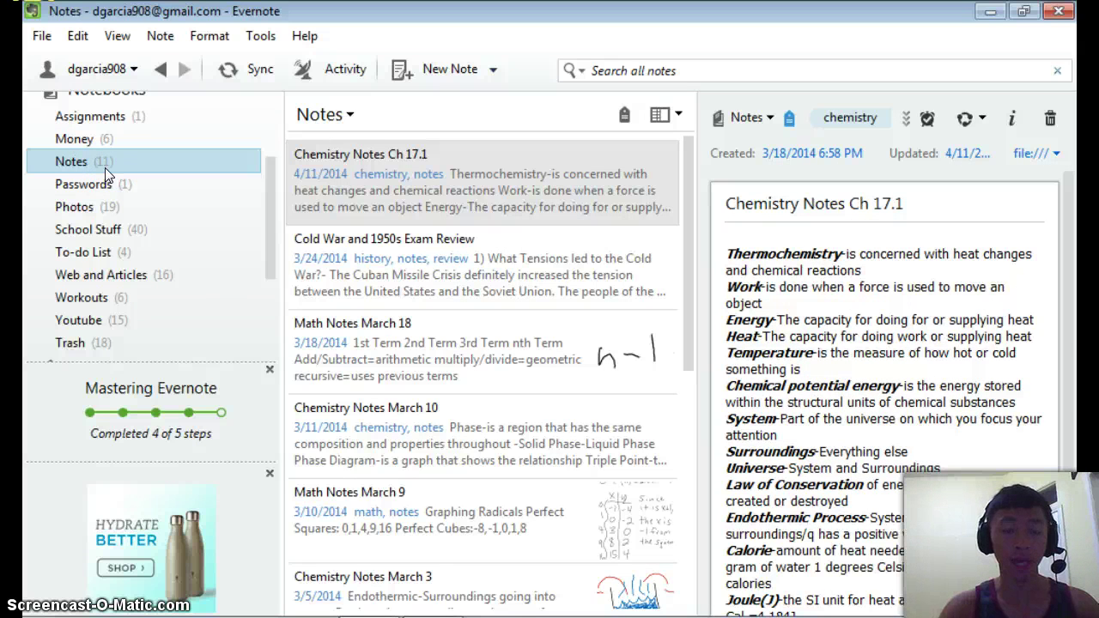
pyautogui.click(103, 166)
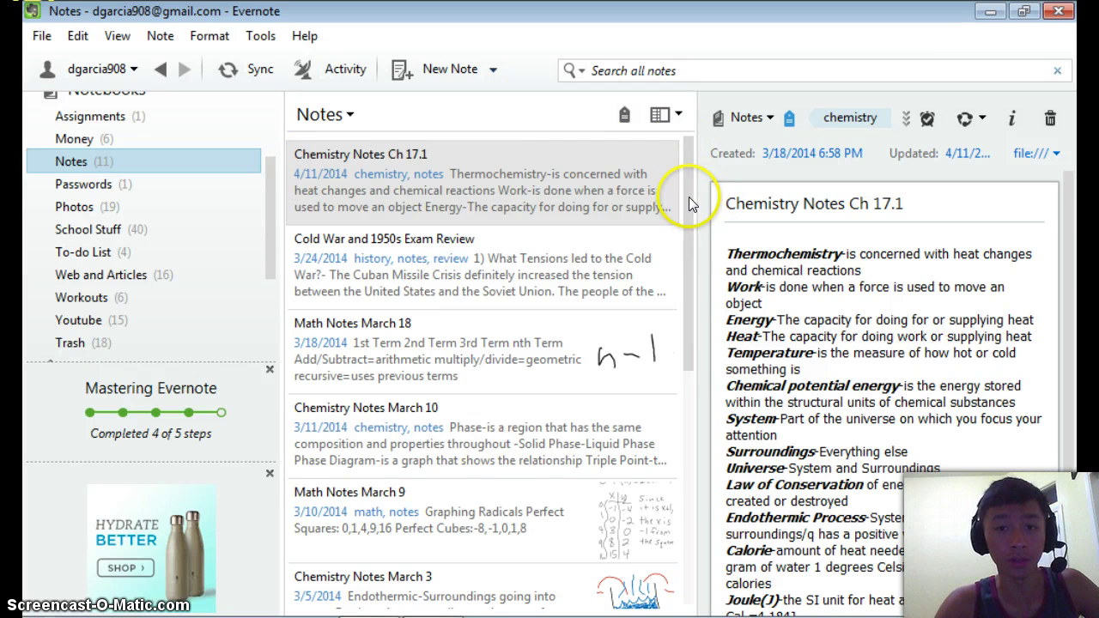
pyautogui.scroll(-2, 1036, 284)
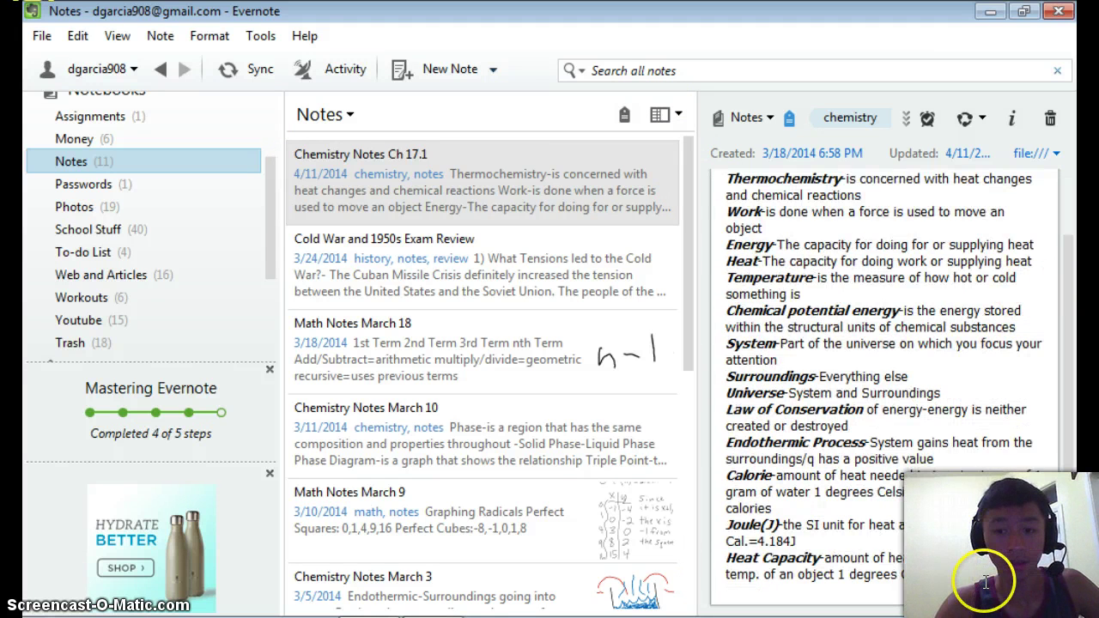
pyautogui.moveTo(786, 366); pyautogui.dragTo(933, 584)
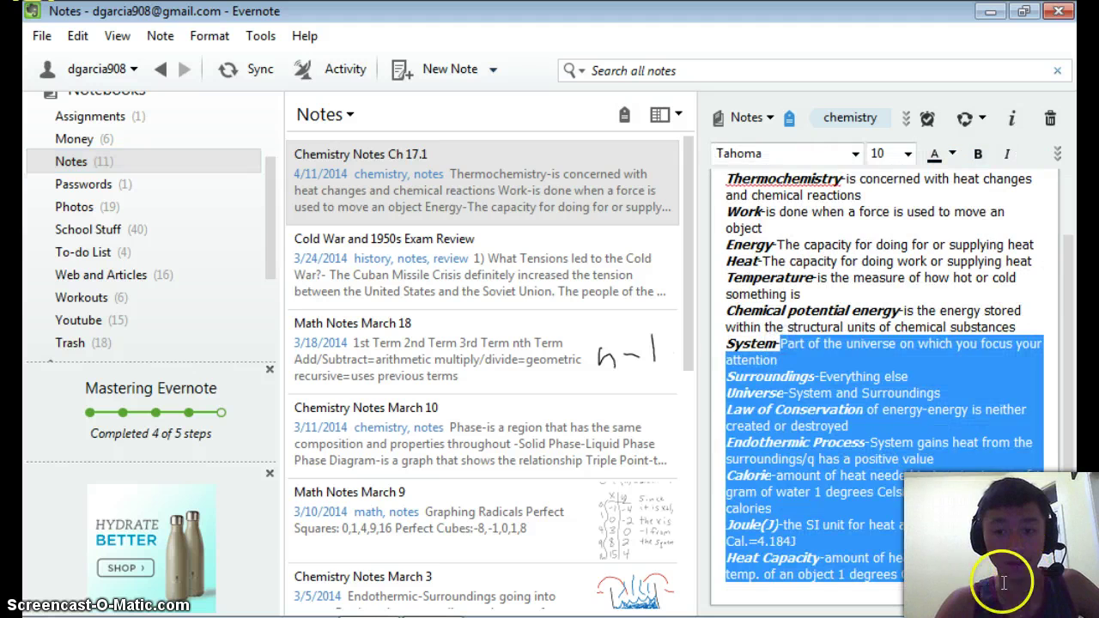
pyautogui.click(1005, 578)
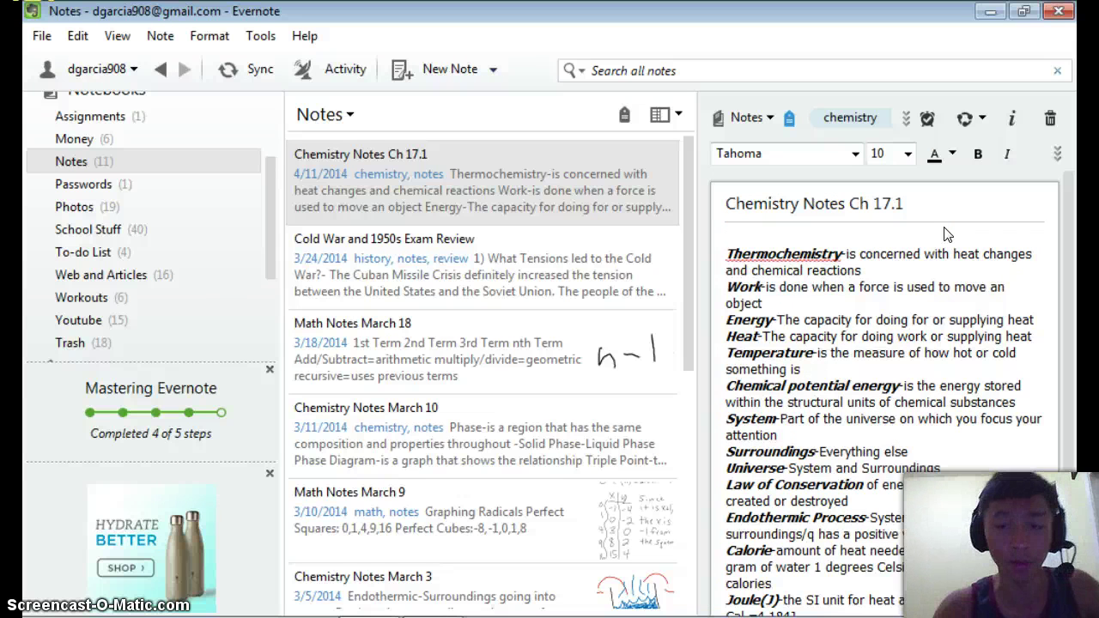
pyautogui.moveTo(1071, 253); pyautogui.dragTo(1075, 340)
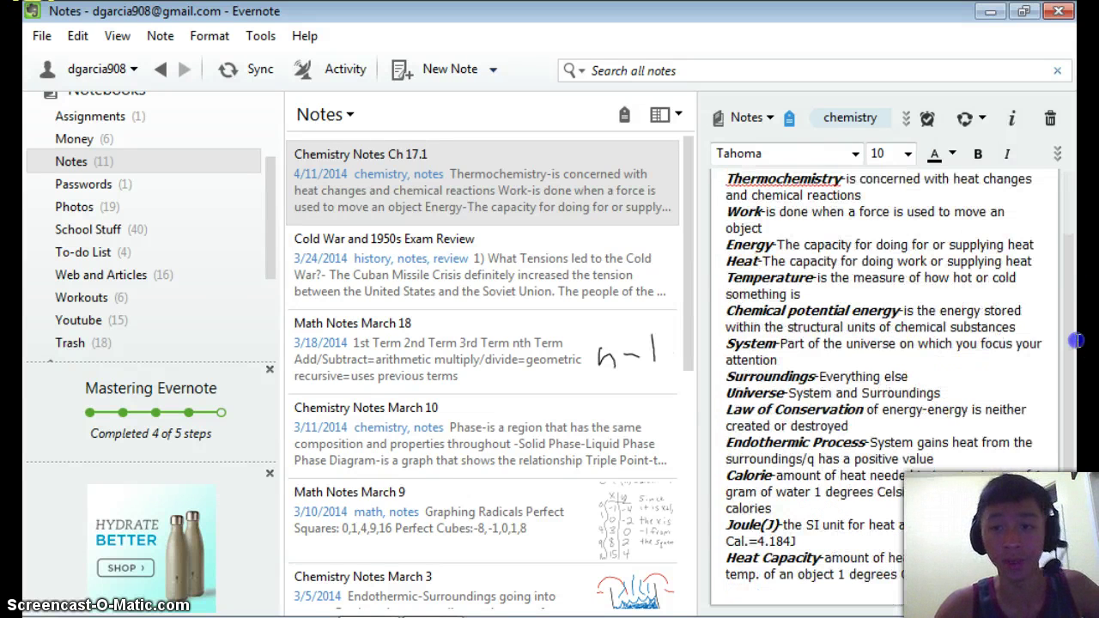
pyautogui.moveTo(1069, 217); pyautogui.dragTo(1076, 295)
pyautogui.click(948, 586)
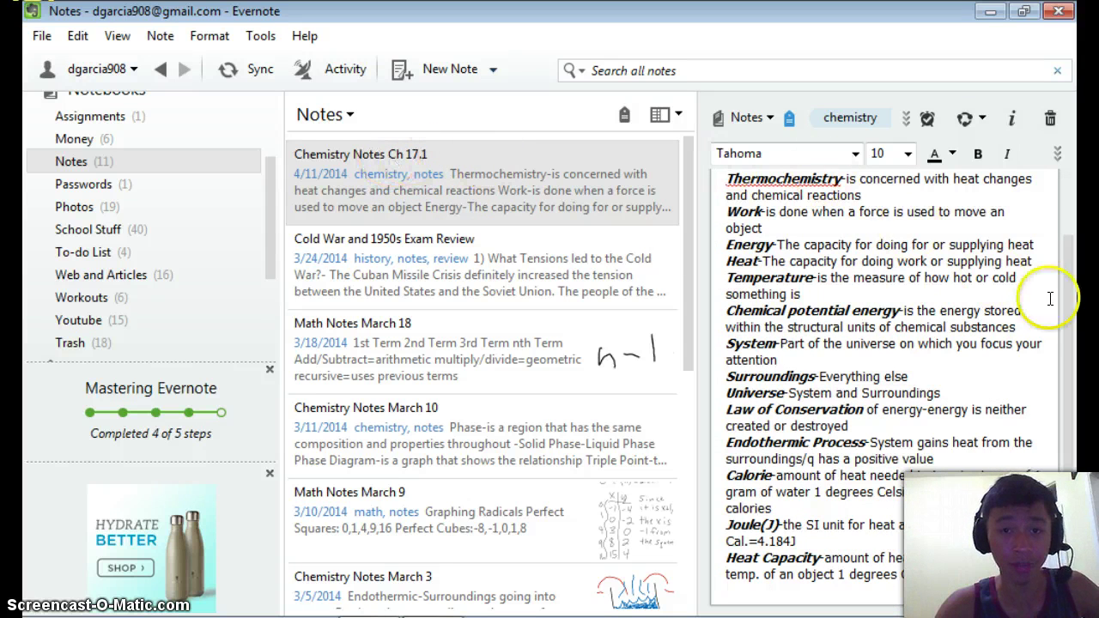
pyautogui.click(1076, 273)
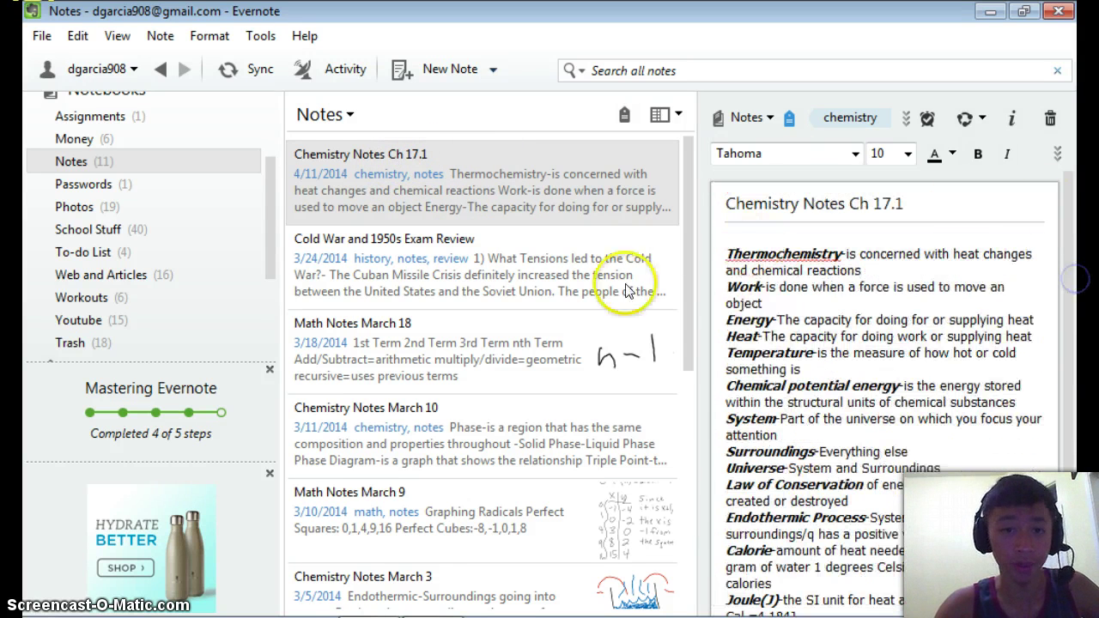
# Open 'Cold War and 1950s Exam Review' and scroll through its numbered questions and bullet-point answers.
pyautogui.click(421, 247)
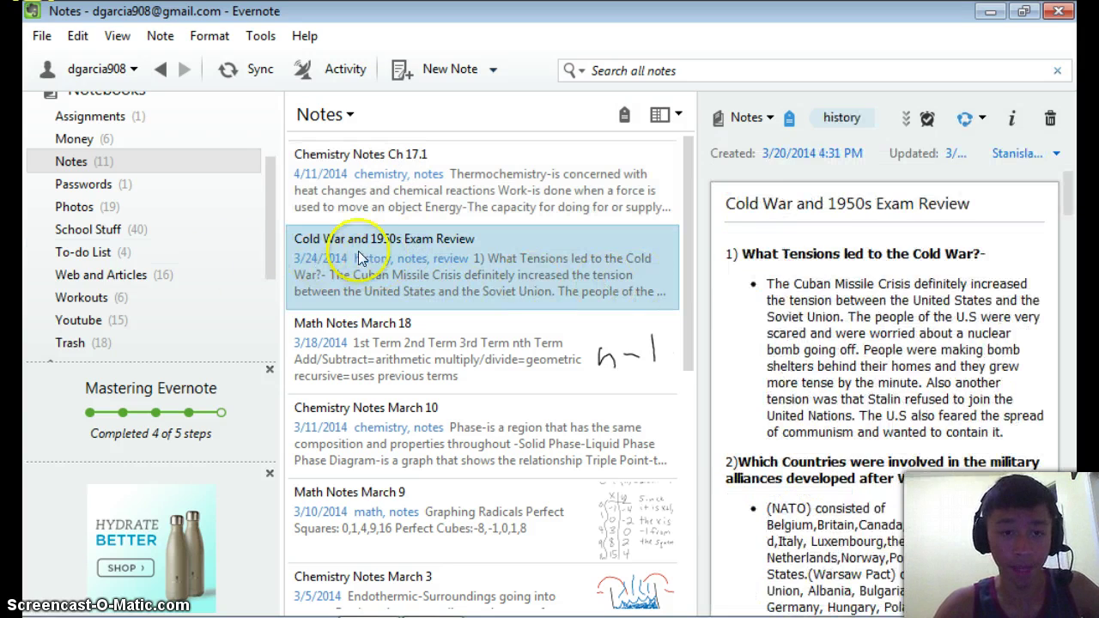
pyautogui.moveTo(1071, 225); pyautogui.dragTo(1070, 232)
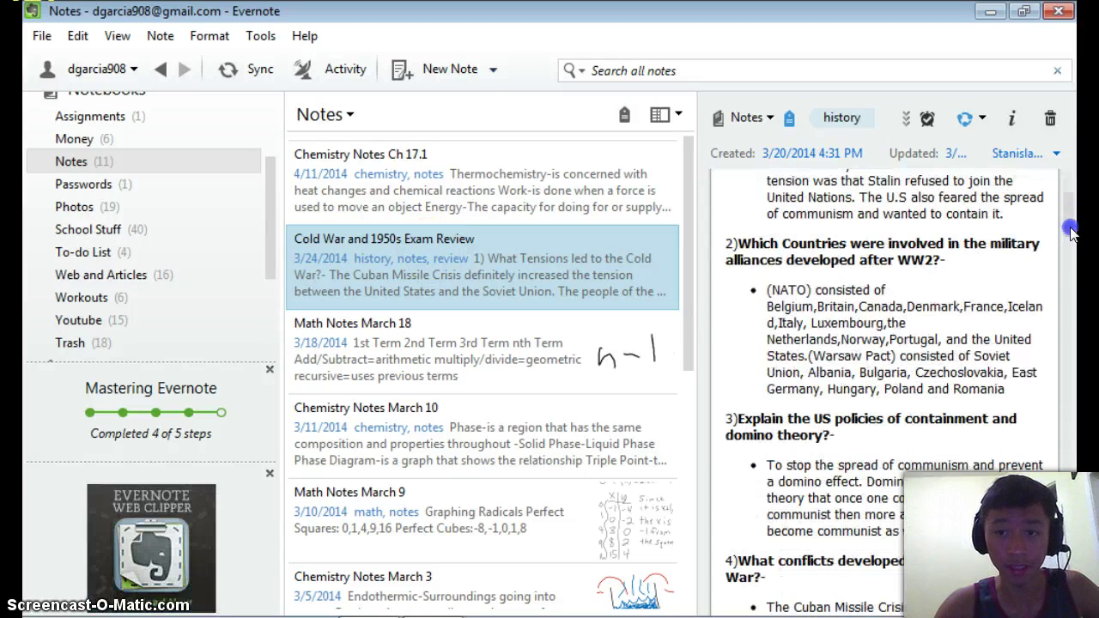
pyautogui.scroll(-10, 1067, 270)
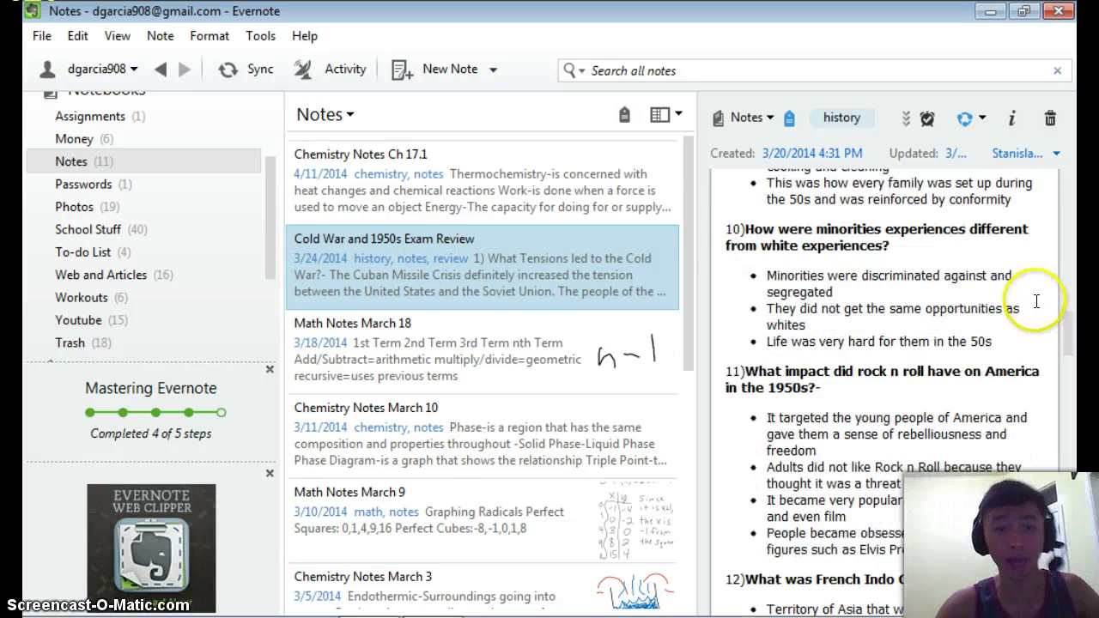
pyautogui.scroll(-20, 1036, 304)
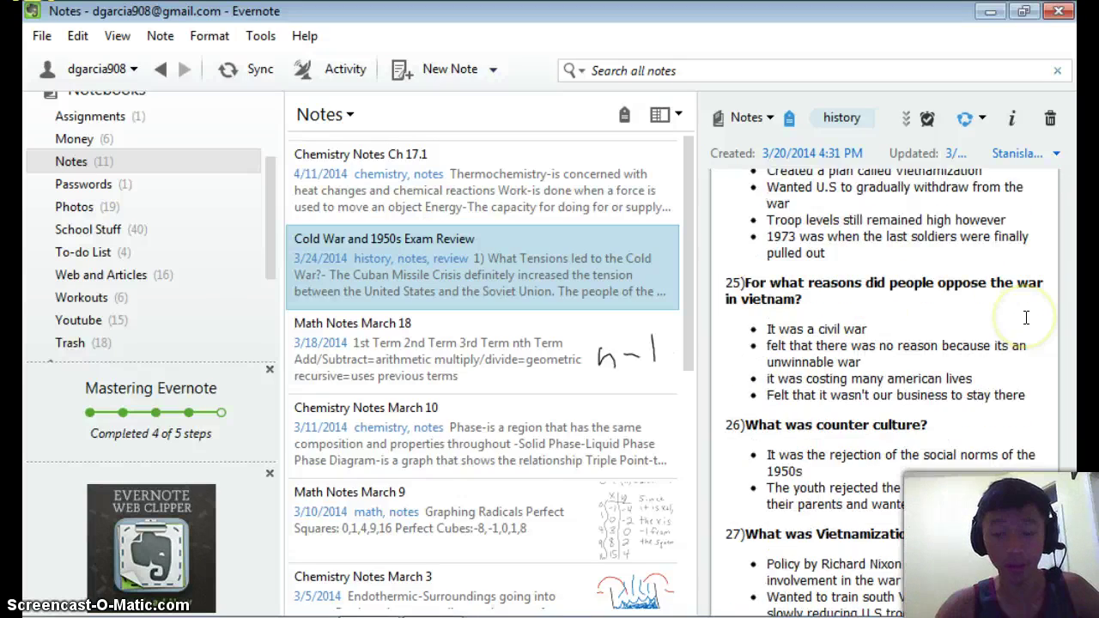
pyautogui.scroll(20, 1025, 320)
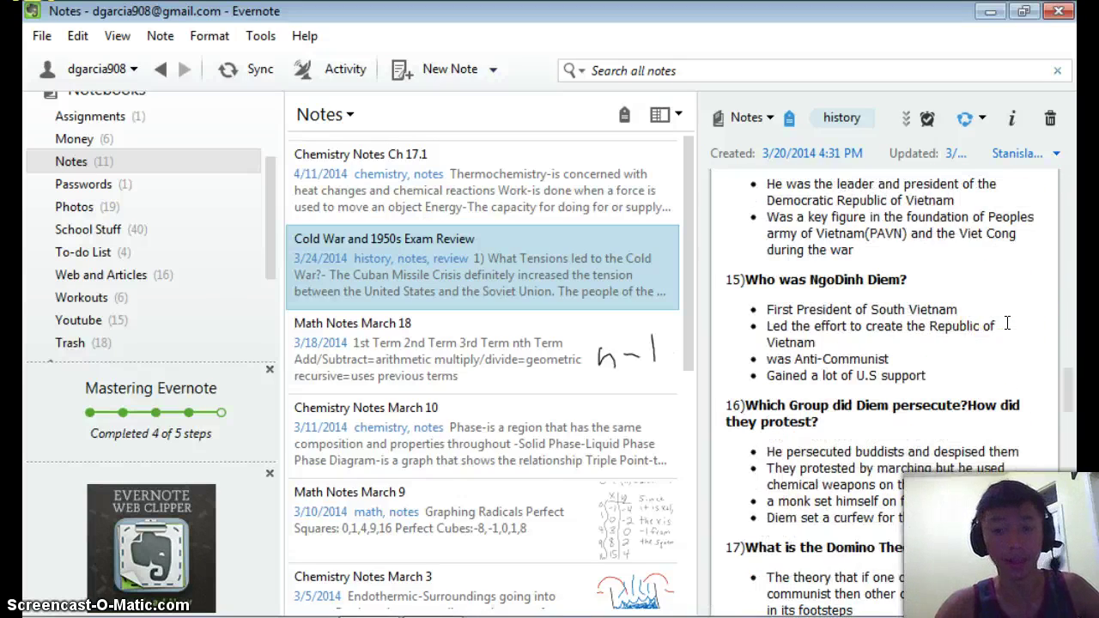
pyautogui.scroll(15, 1007, 322)
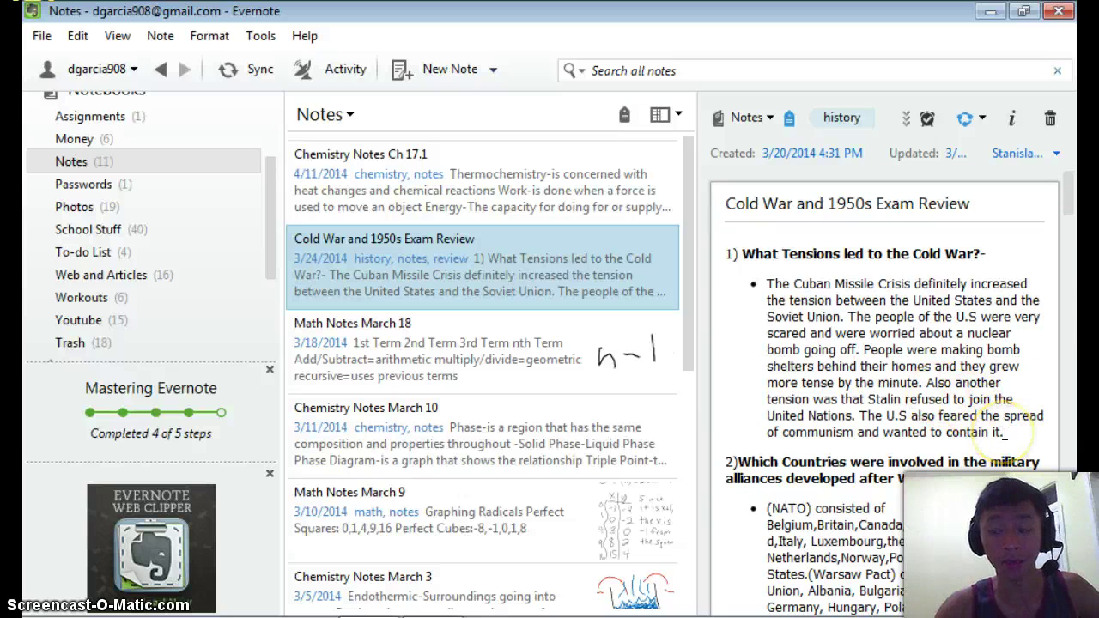
pyautogui.moveTo(1066, 206); pyautogui.dragTo(1077, 230)
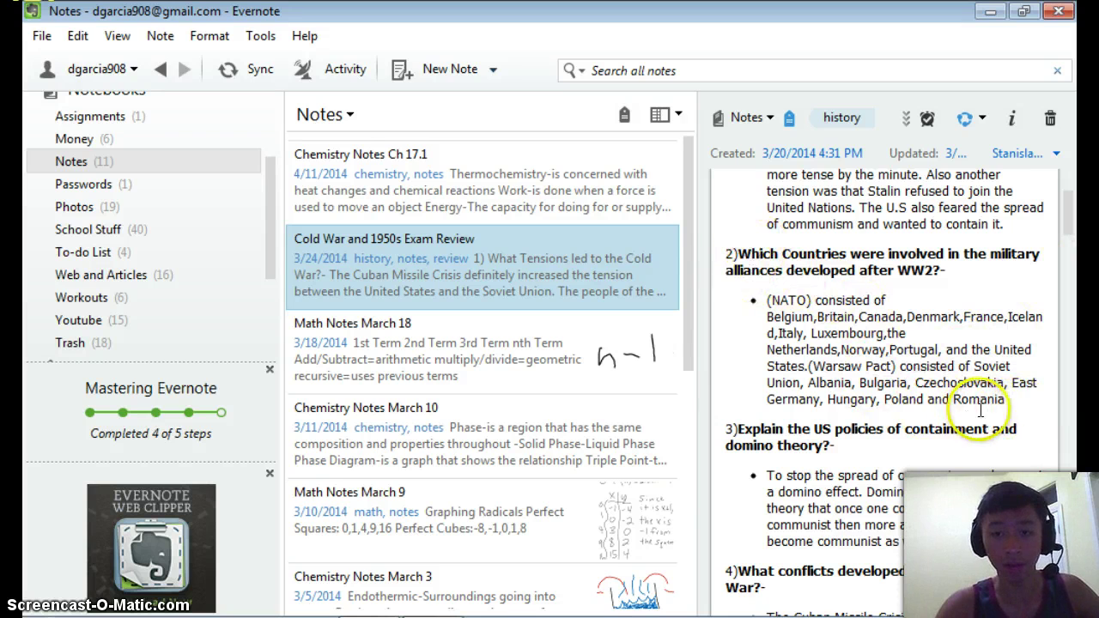
pyautogui.moveTo(1074, 201); pyautogui.dragTo(1076, 203)
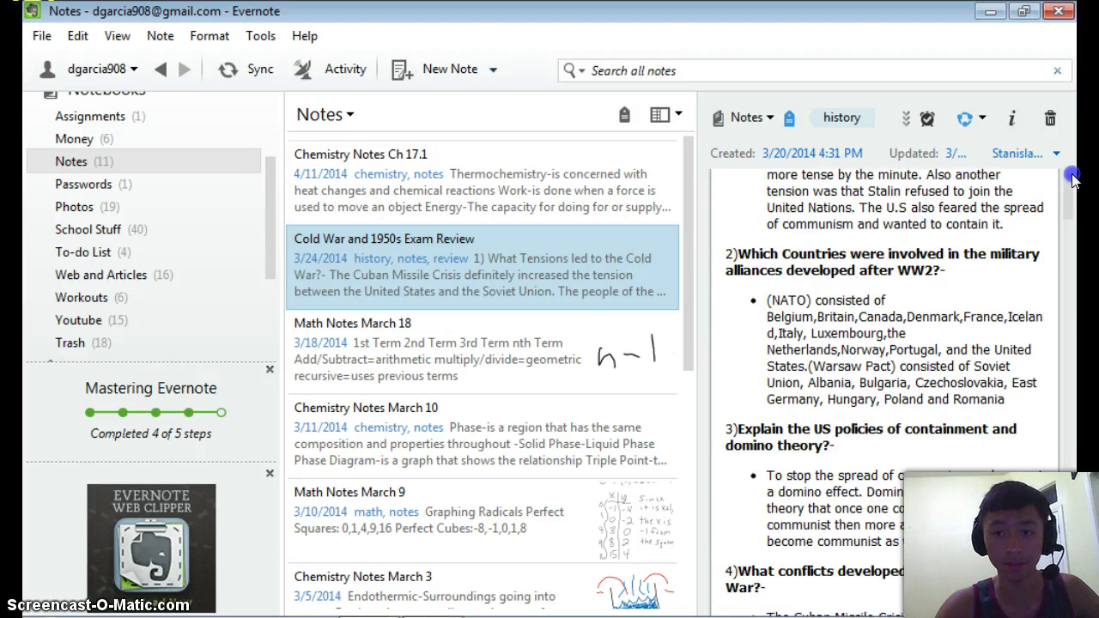
pyautogui.click(1073, 177)
pyautogui.scroll(-20, 987, 283)
pyautogui.scroll(20, 940, 325)
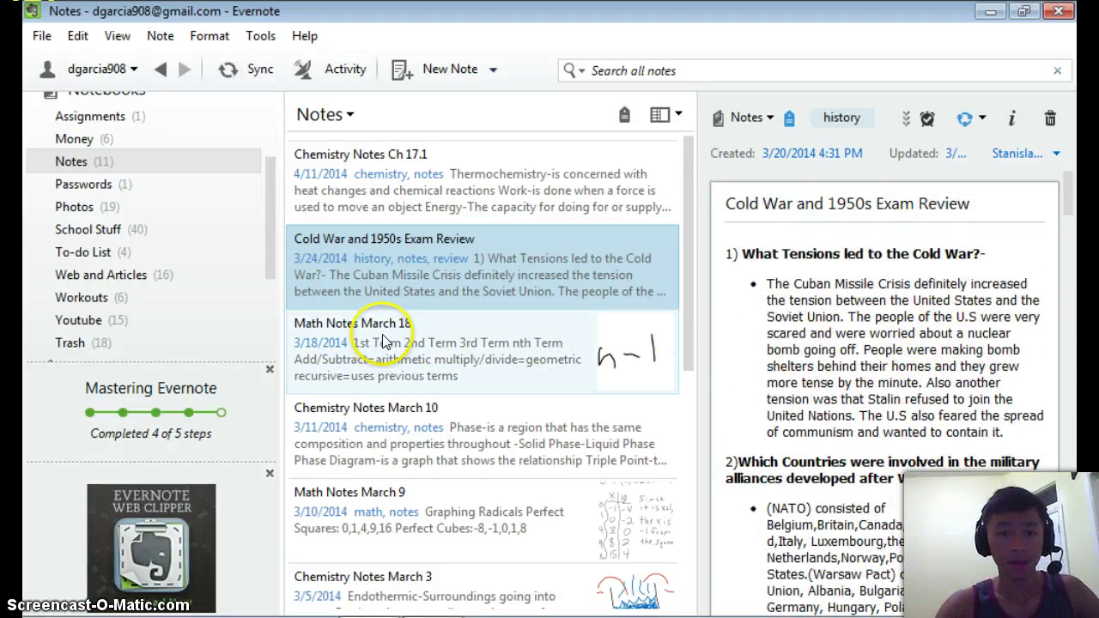
# Display 'Math Notes March 18' with its handwritten first, second, third and nth term formulas.
pyautogui.click(384, 337)
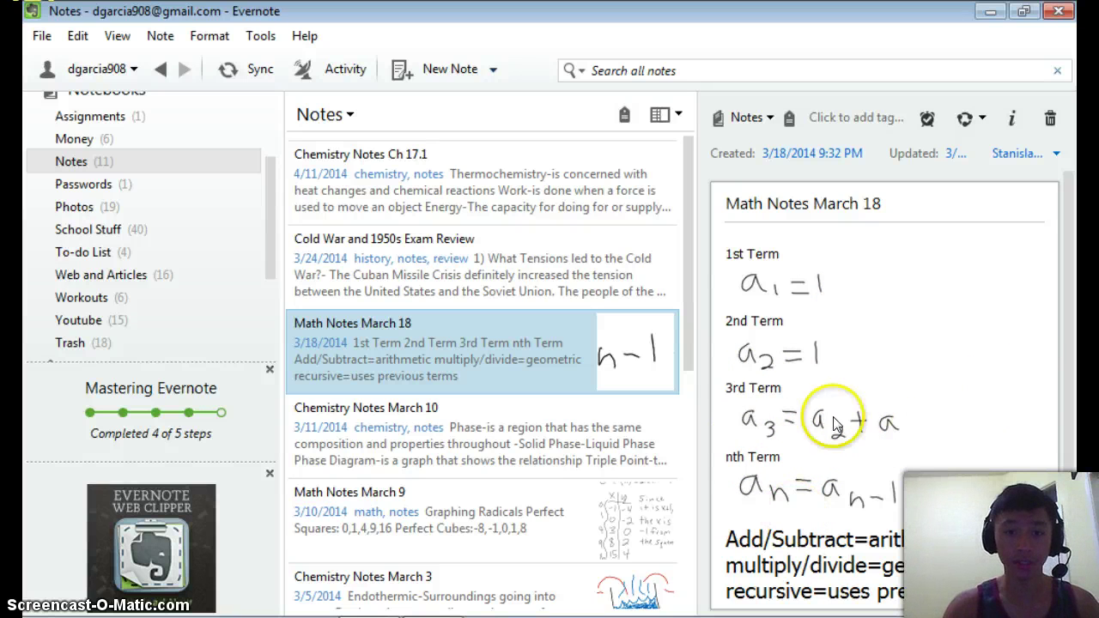
# Open 'Math Notes March 9' and scroll through its Graphing Radicals tables and radical equations.
pyautogui.click(526, 534)
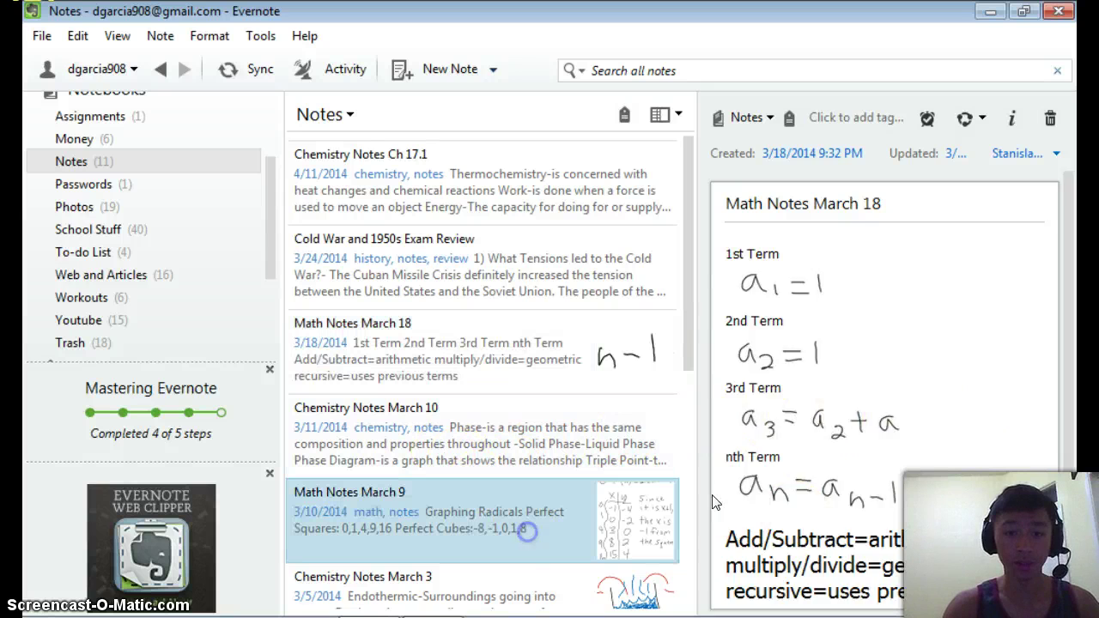
pyautogui.scroll(-10, 945, 387)
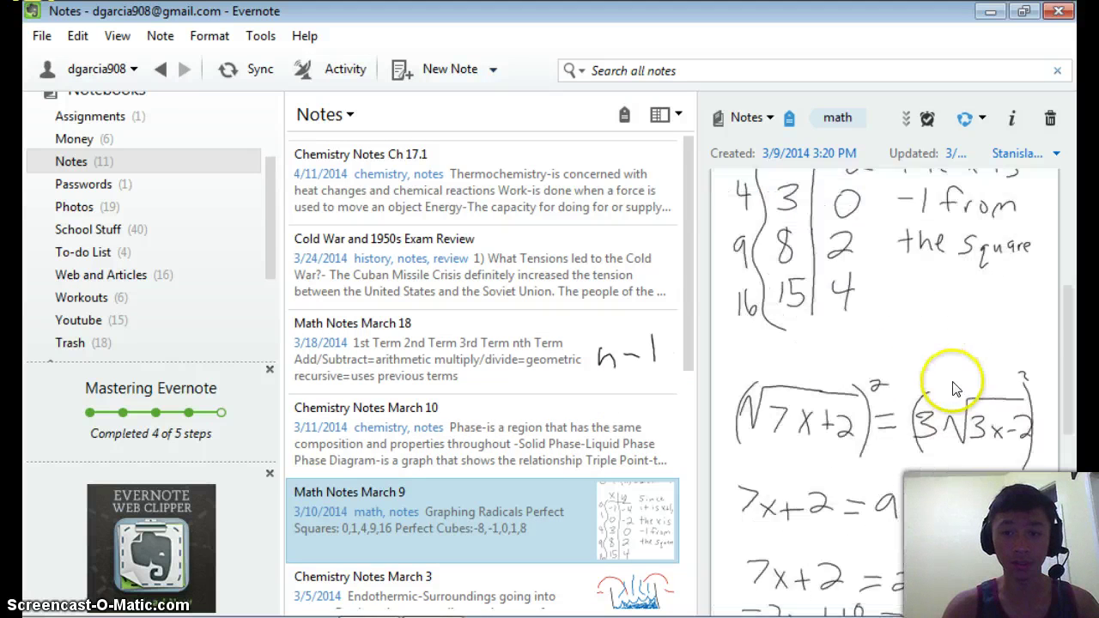
pyautogui.scroll(10, 936, 412)
pyautogui.scroll(-3, 932, 410)
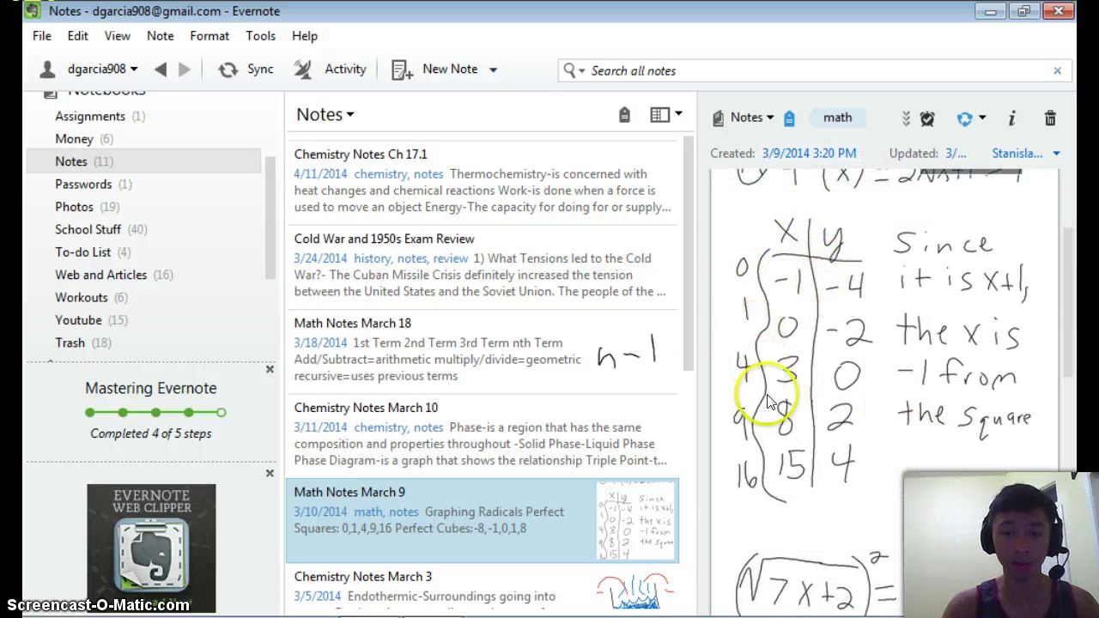
pyautogui.scroll(-3, 814, 439)
pyautogui.scroll(-3, 816, 438)
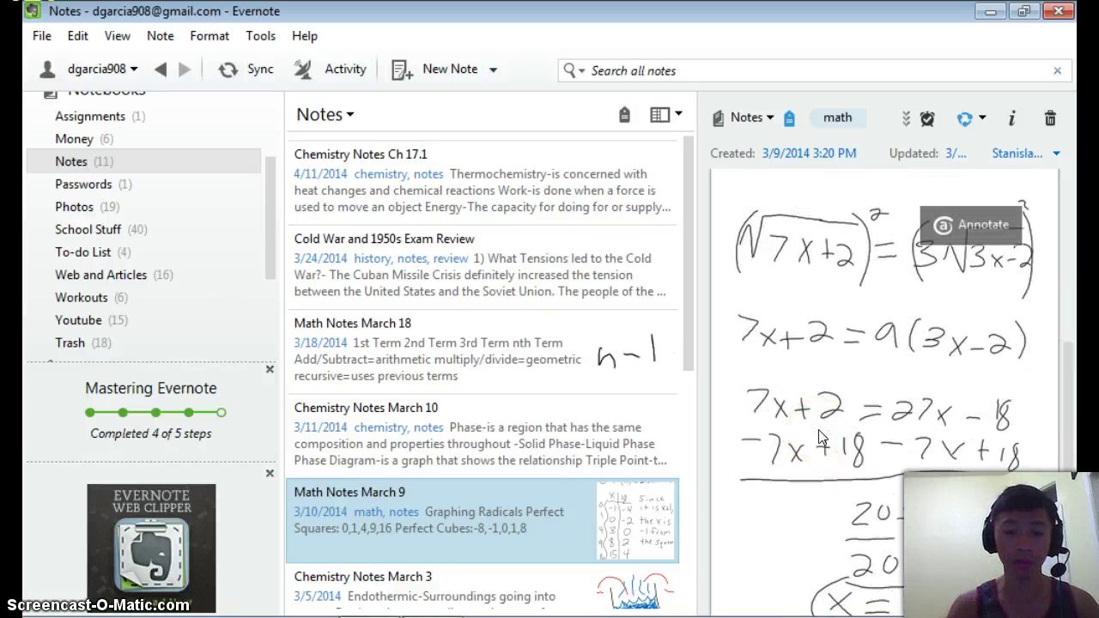
pyautogui.scroll(-5, 820, 434)
pyautogui.scroll(10, 822, 431)
pyautogui.scroll(1, 824, 430)
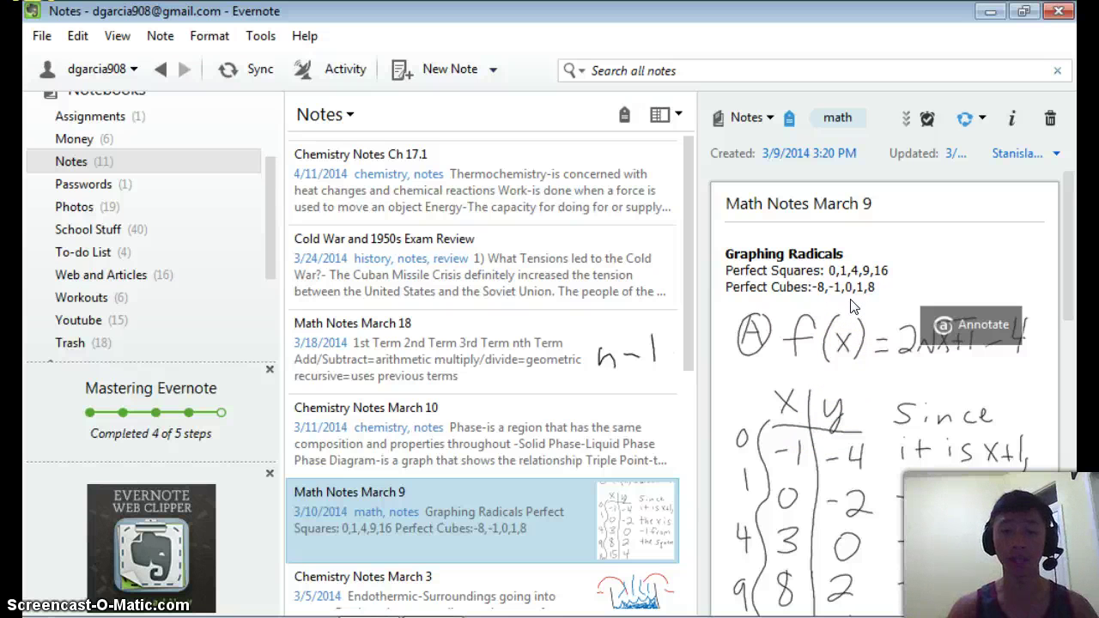
pyautogui.scroll(-8, 853, 306)
pyautogui.scroll(8, 785, 399)
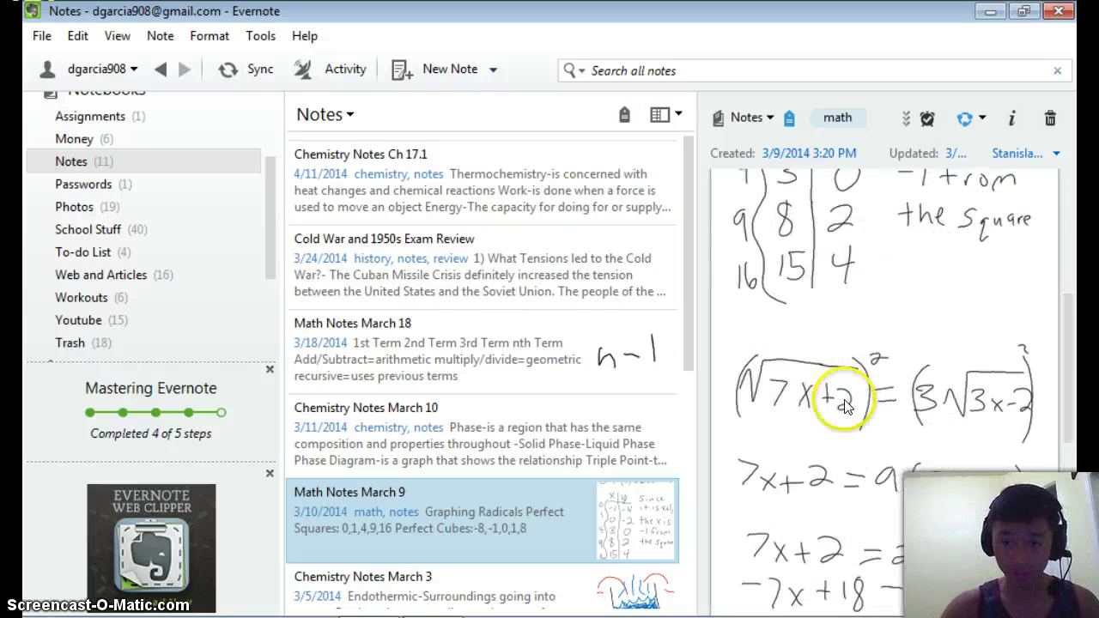
pyautogui.scroll(-3, 944, 343)
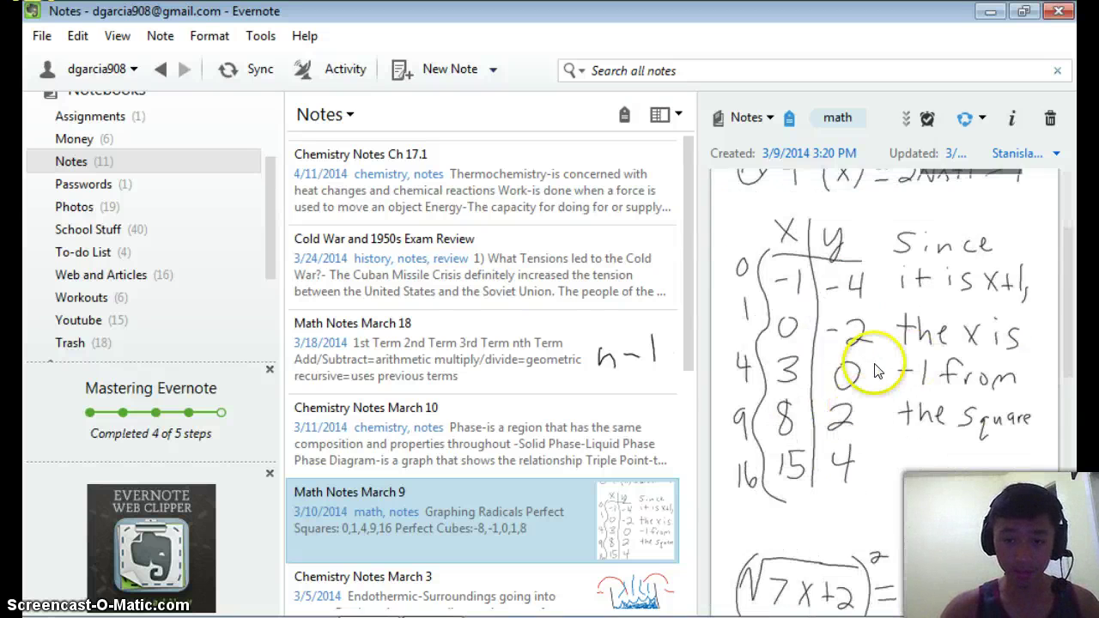
pyautogui.scroll(-3, 559, 490)
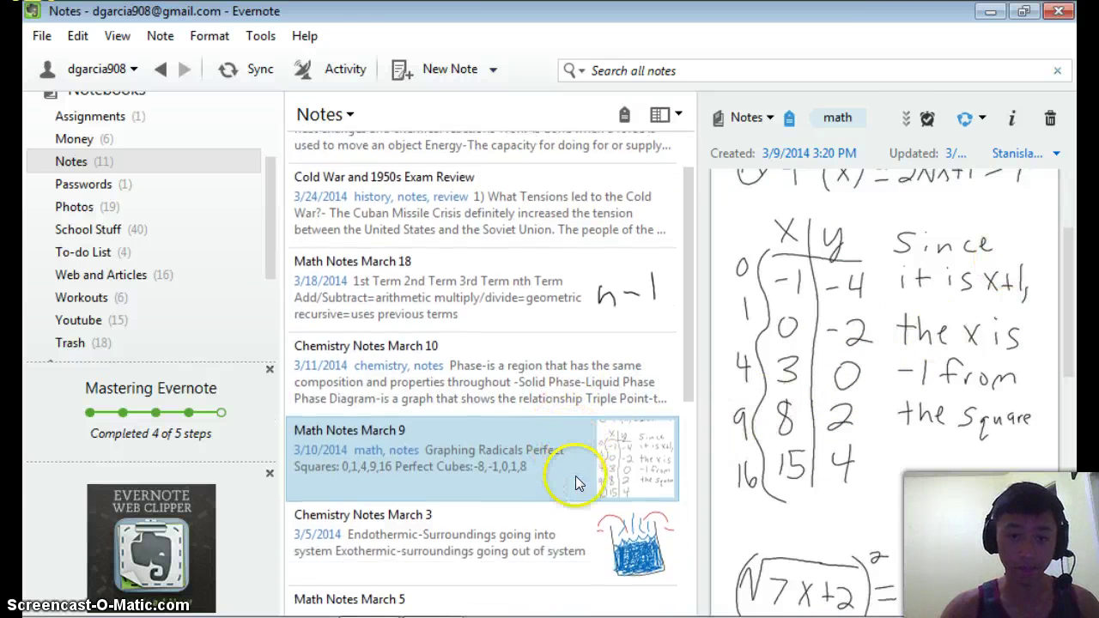
# Open 'Chemistry Notes March 3' and scroll to its exothermic and endothermic surroundings drawings.
pyautogui.scroll(-1, 542, 498)
pyautogui.click(567, 438)
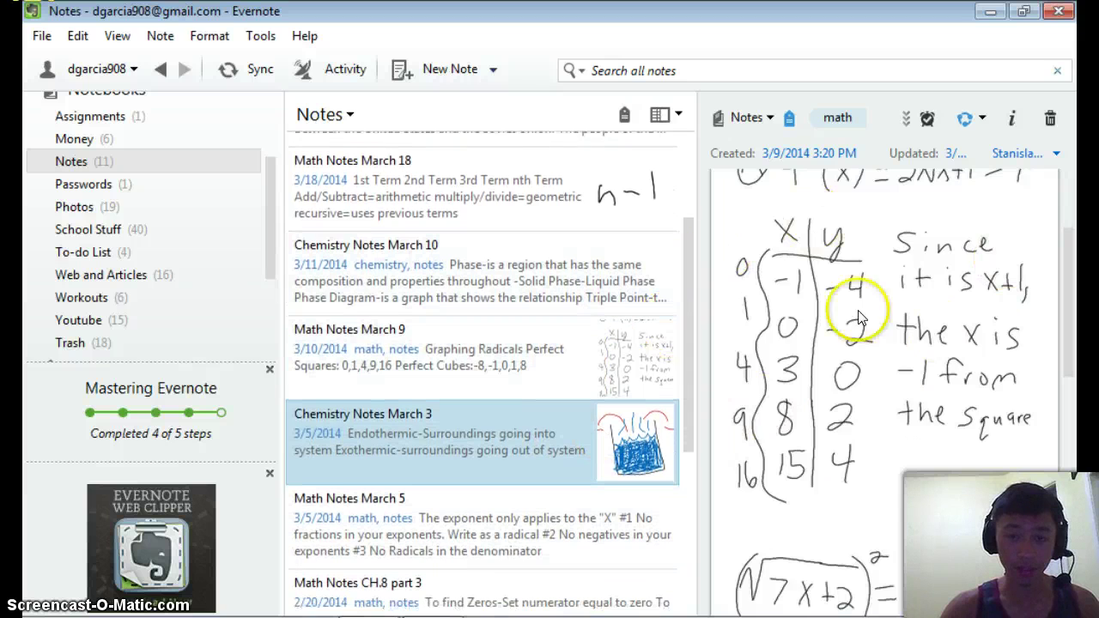
pyautogui.scroll(-5, 979, 400)
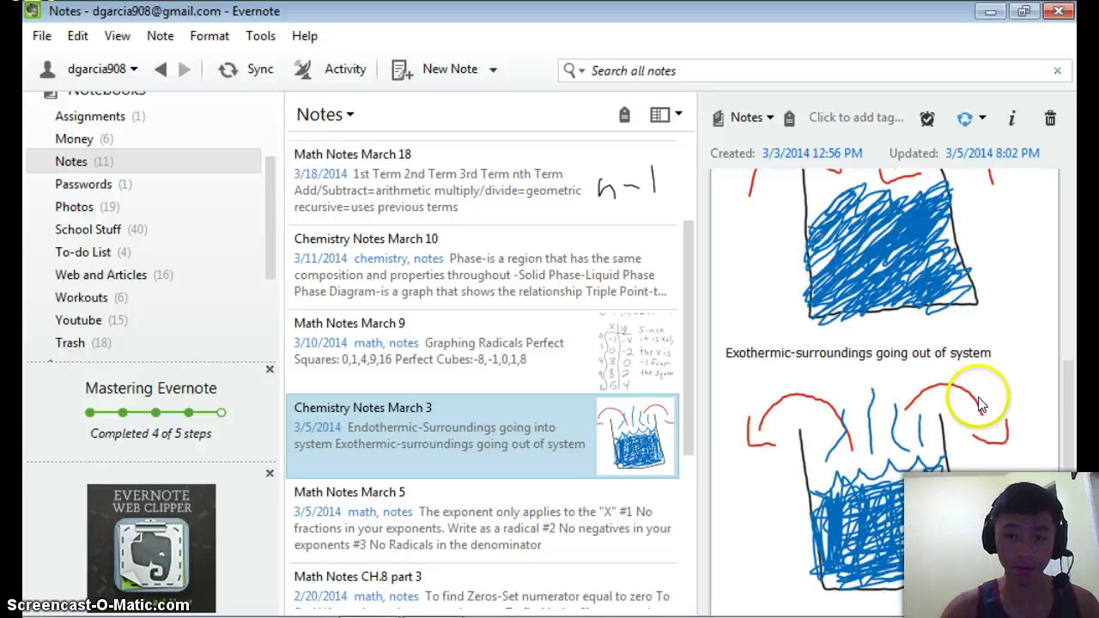
pyautogui.scroll(5, 963, 441)
pyautogui.scroll(-3, 892, 389)
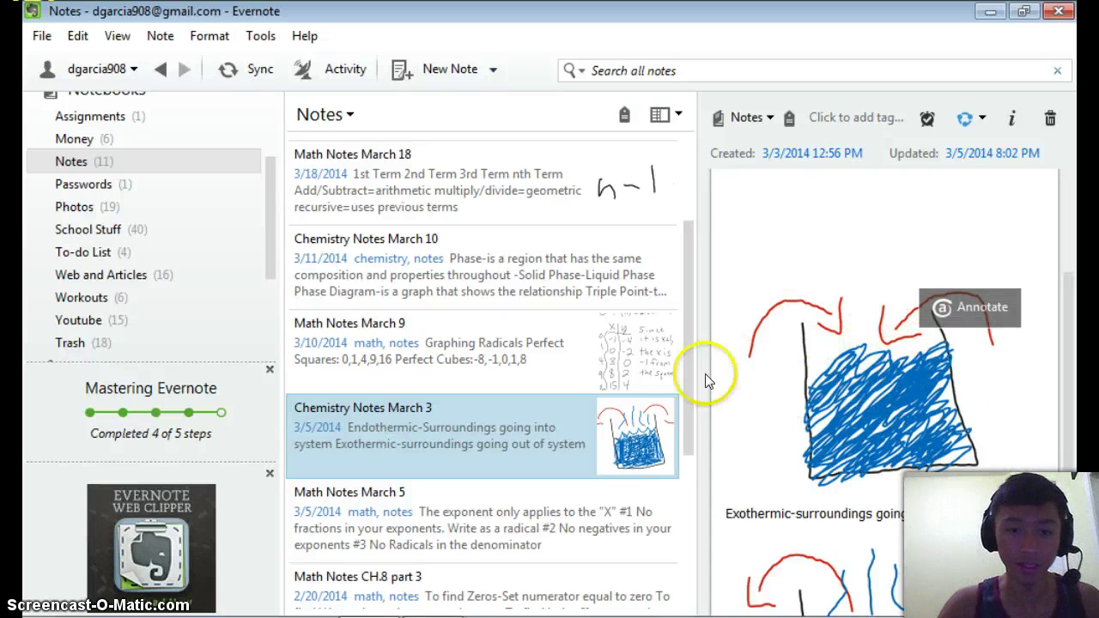
pyautogui.moveTo(690, 365); pyautogui.dragTo(682, 221)
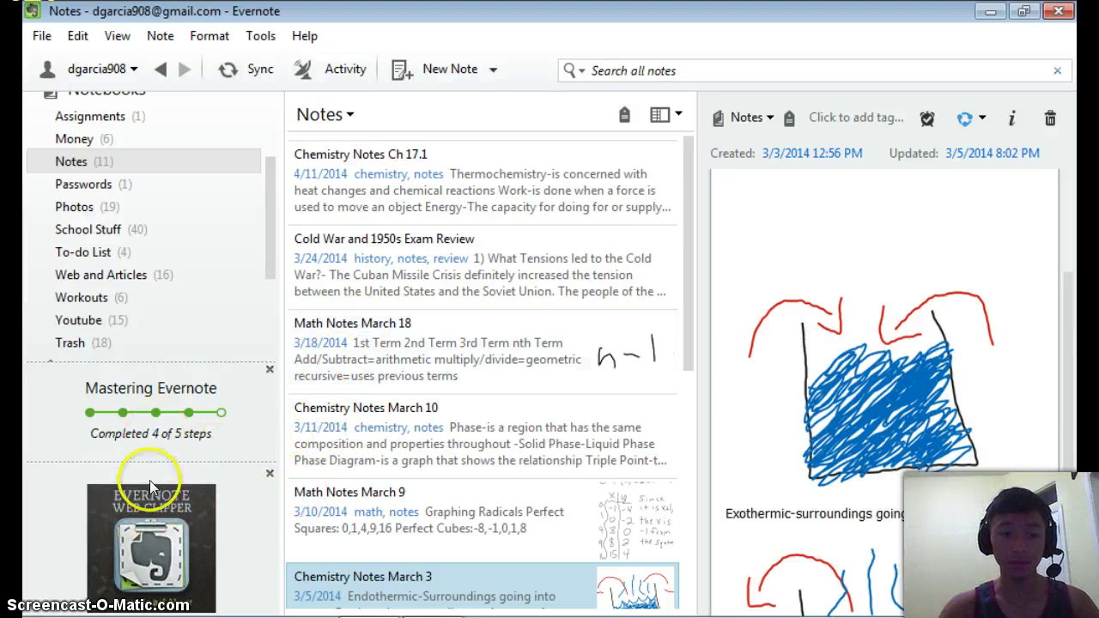
# Search All Notes for 'chemistry' and review the highlighted match in the Homework note.
pyautogui.click(679, 71)
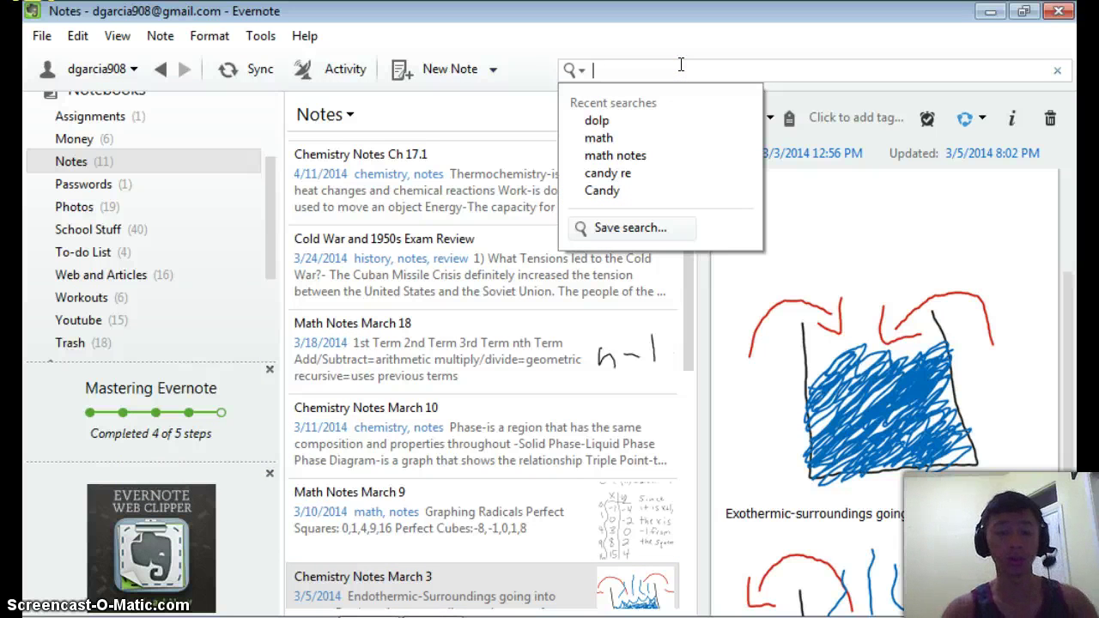
pyautogui.write('chre')
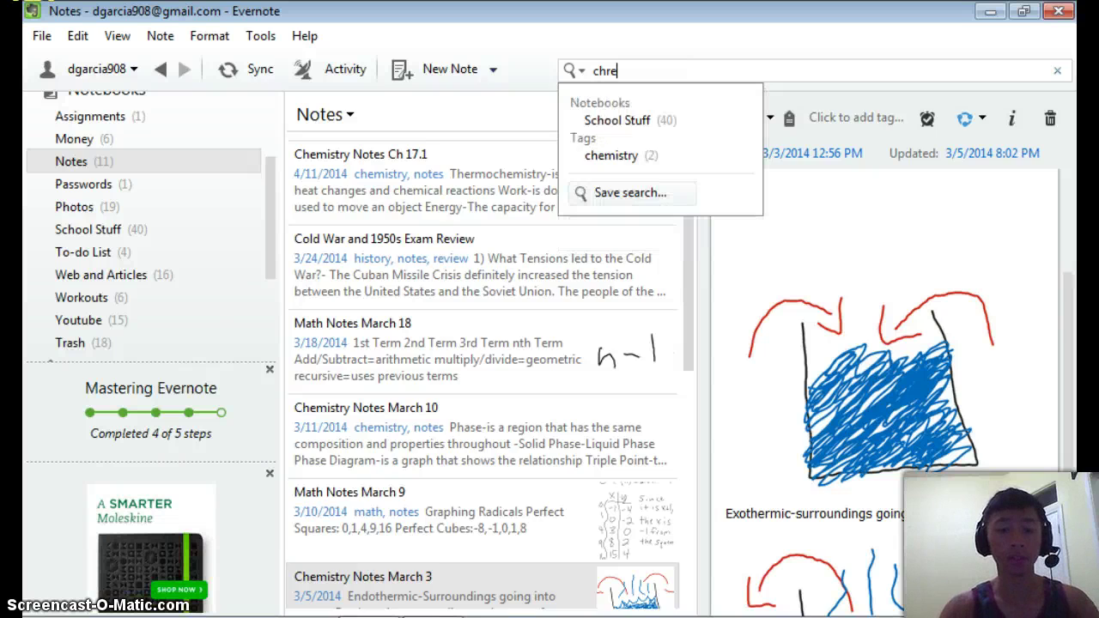
pyautogui.press('BackSpace')
pyautogui.press('BackSpace')
pyautogui.press('BackSpace')
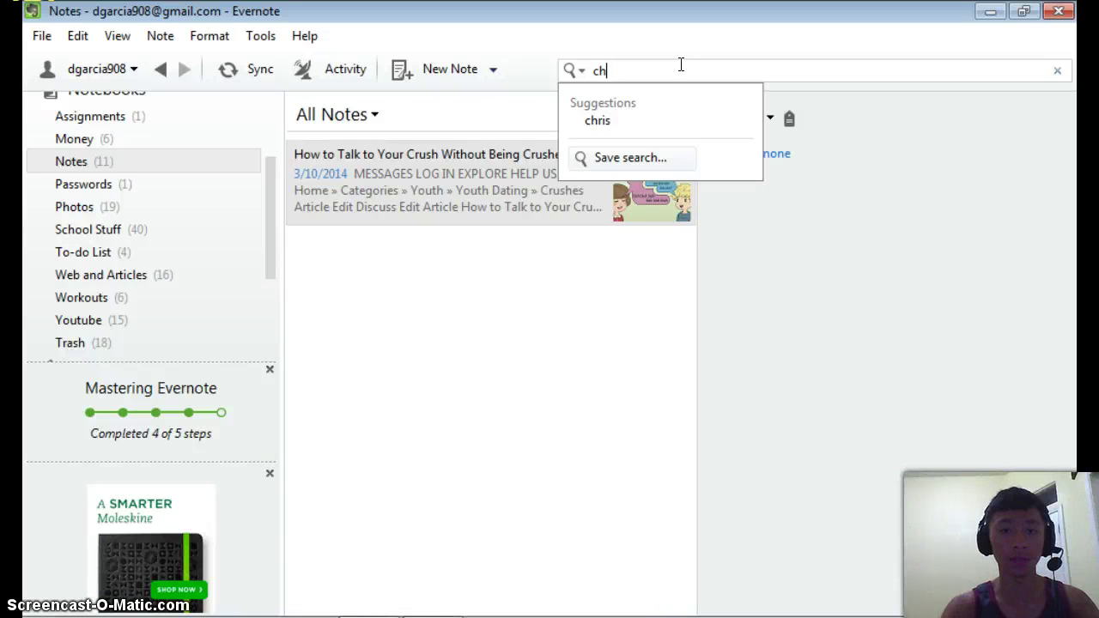
pyautogui.write('emistry')
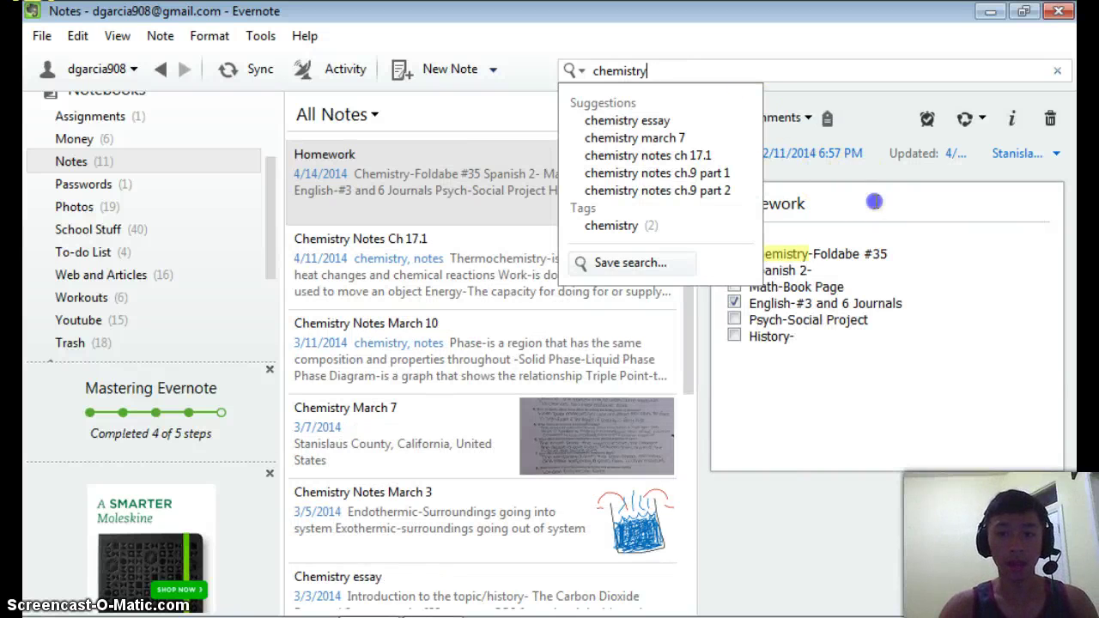
pyautogui.click(874, 201)
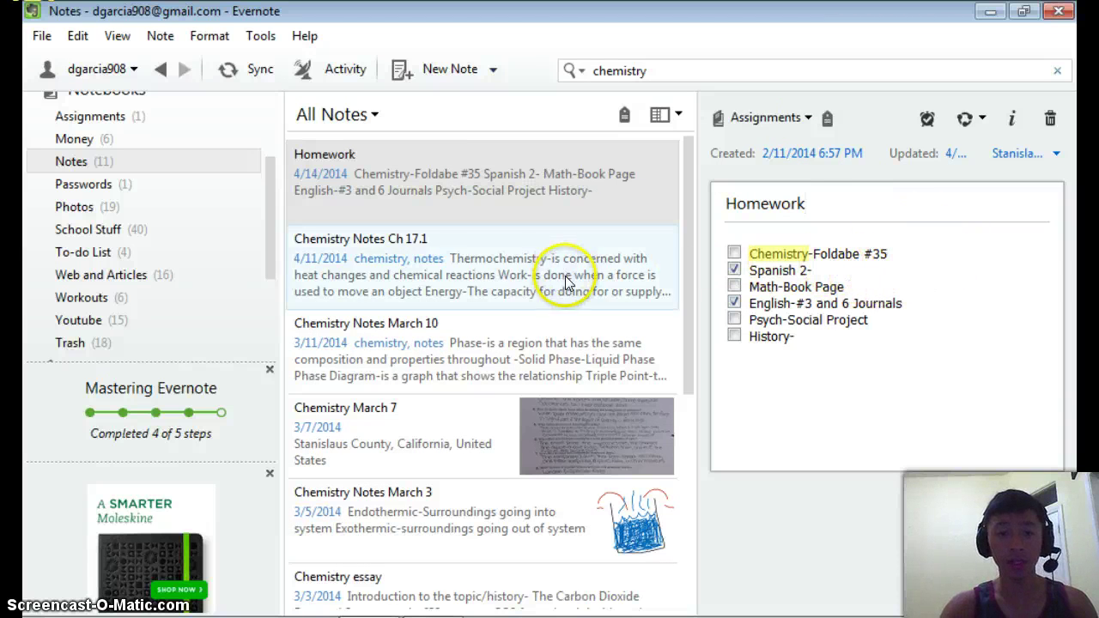
pyautogui.scroll(-3, 571, 292)
pyautogui.scroll(3, 575, 296)
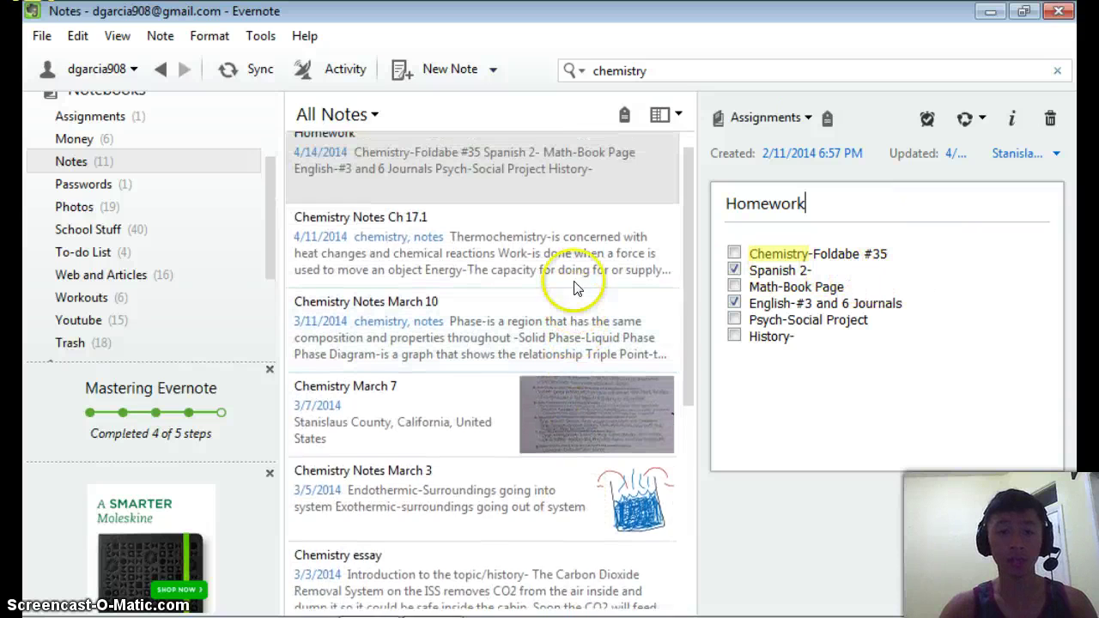
pyautogui.scroll(1, 575, 288)
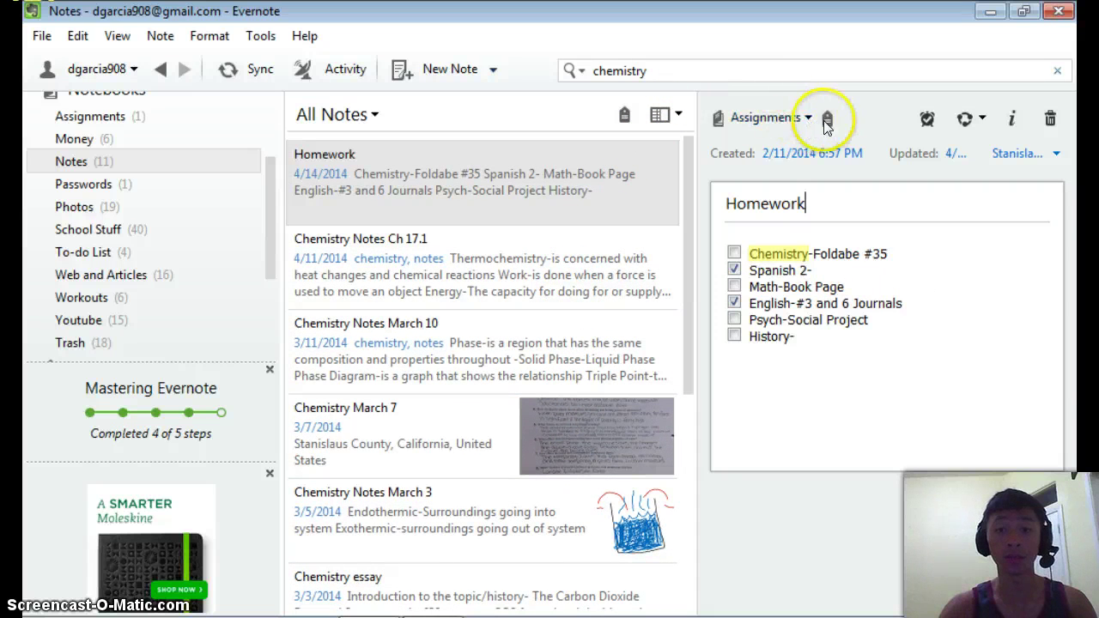
# Add a note titled 'Random' to the Notes notebook, clearing the test text from its body.
pyautogui.click(439, 68)
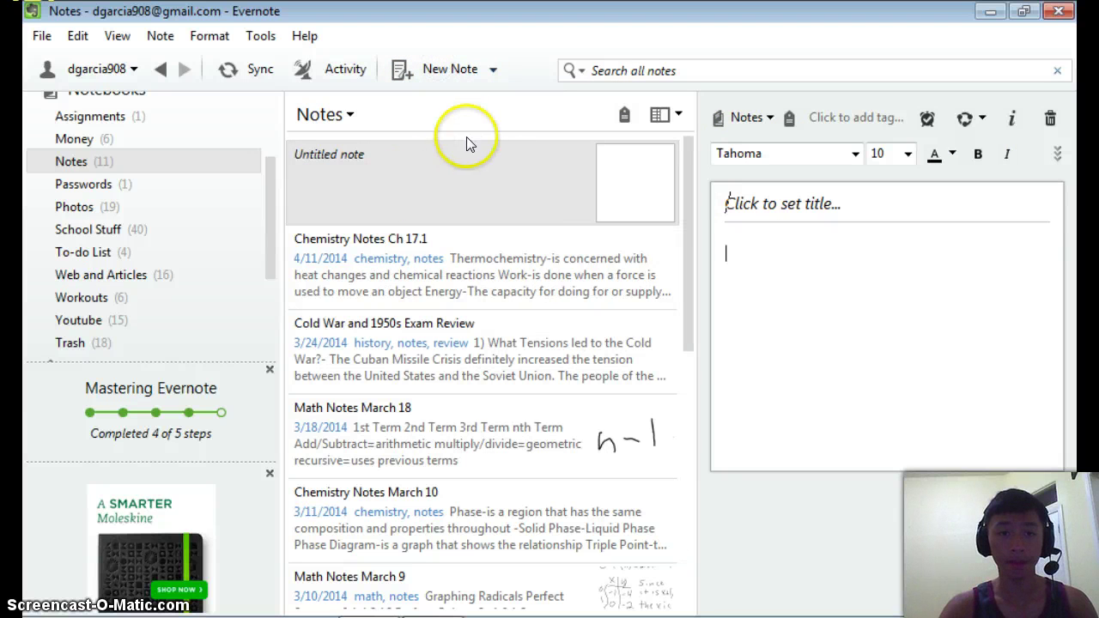
pyautogui.click(827, 202)
pyautogui.click(808, 210)
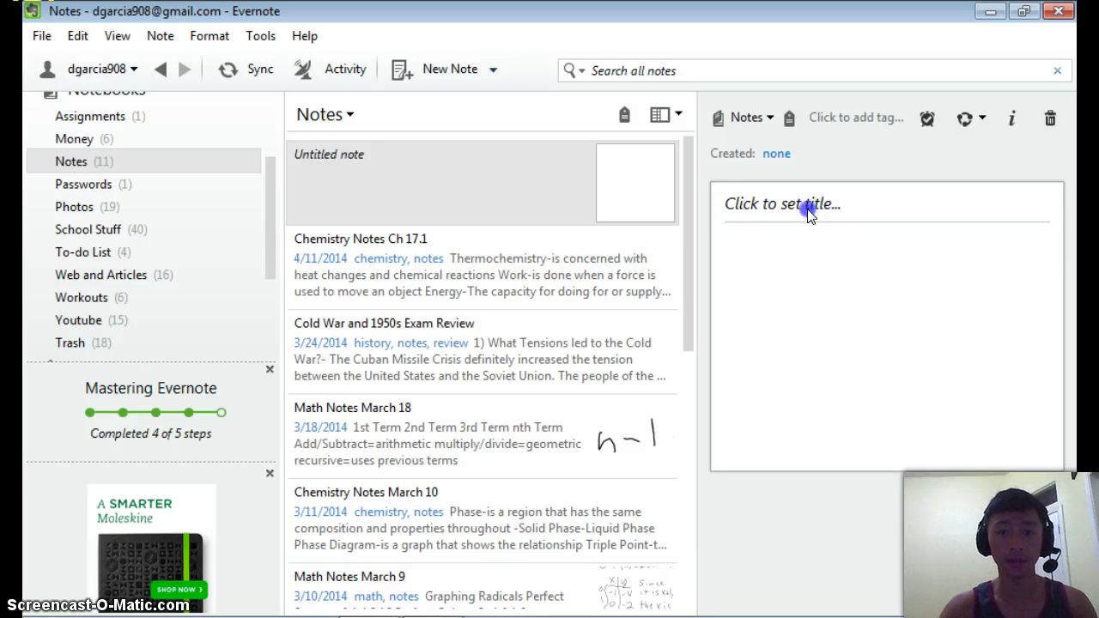
pyautogui.write('Random')
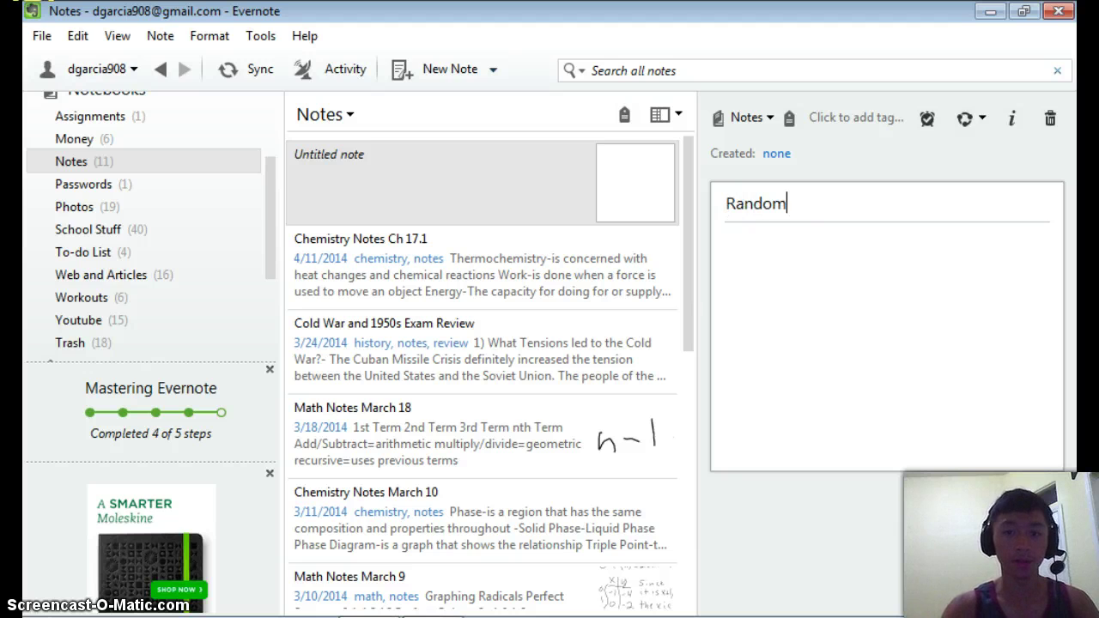
pyautogui.click(828, 265)
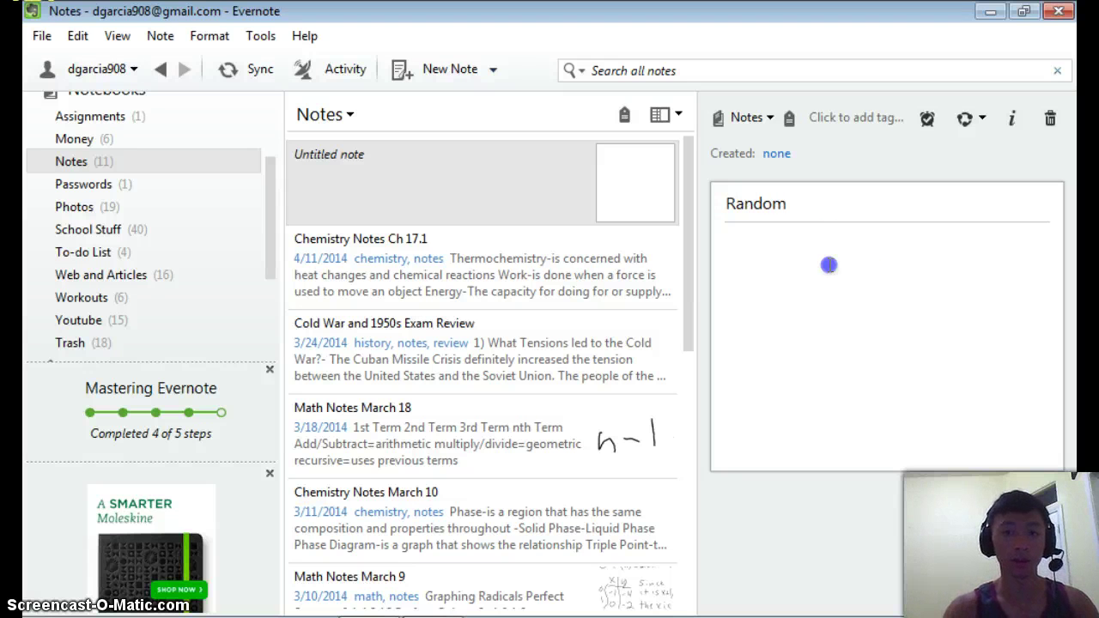
pyautogui.write('skdafkdlshflsd')
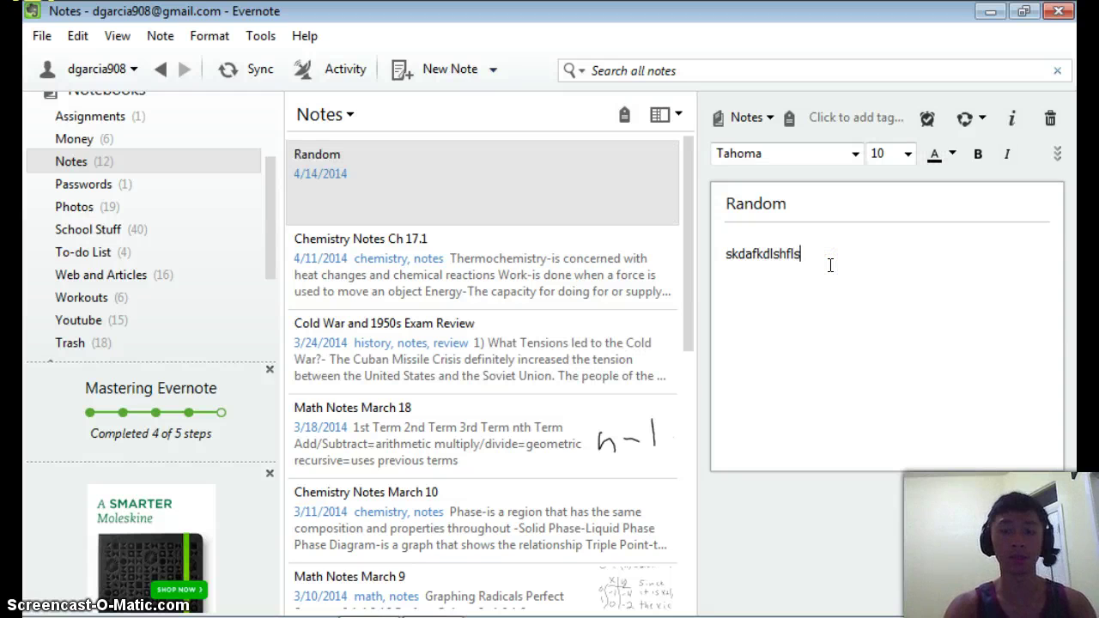
pyautogui.press('BackSpace')
pyautogui.press('BackSpace')
pyautogui.press('BackSpace')
pyautogui.press('BackSpace')
pyautogui.press('BackSpace')
pyautogui.press('BackSpace')
pyautogui.press('BackSpace')
pyautogui.press('BackSpace')
pyautogui.press('BackSpace')
pyautogui.press('BackSpace')
pyautogui.press('BackSpace')
pyautogui.press('BackSpace')
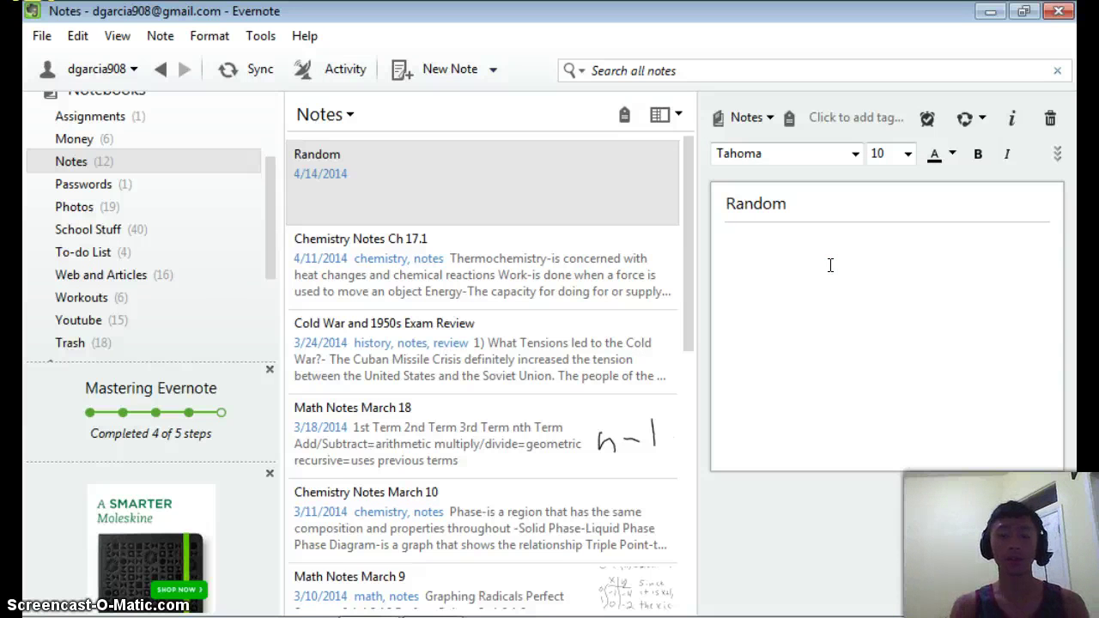